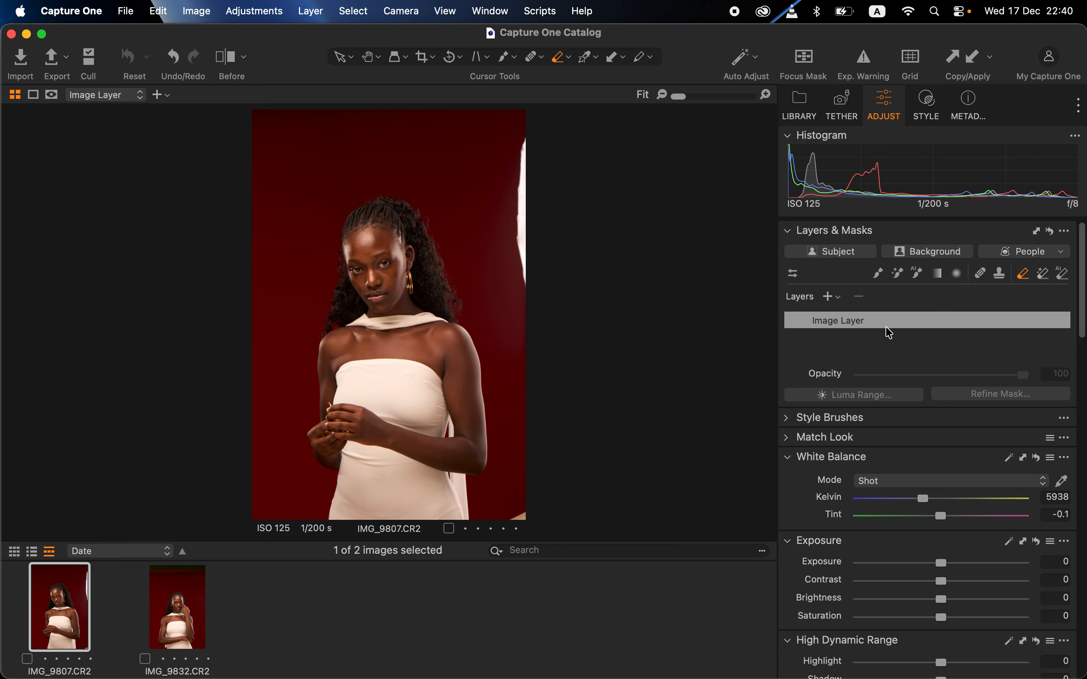
Step: Set the image layer's Highlight to -65, White to -27 and Shadow to 3, with Contrast at 5
scroll(929, 513, "down", 5)
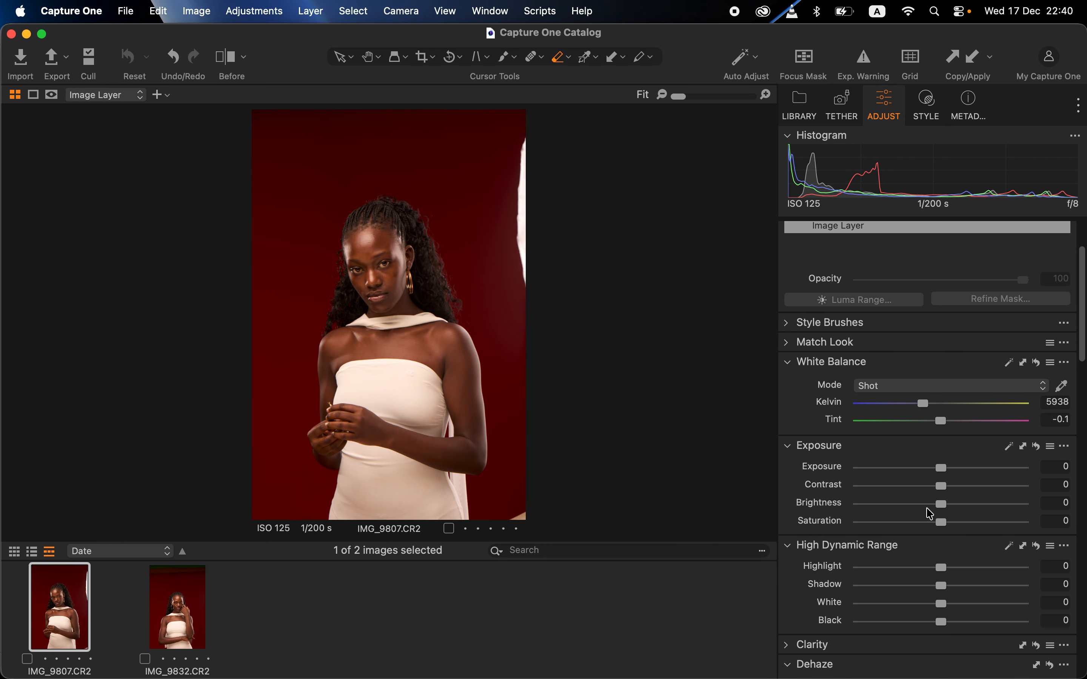
left_click(896, 550)
left_click_drag(897, 550, 920, 589)
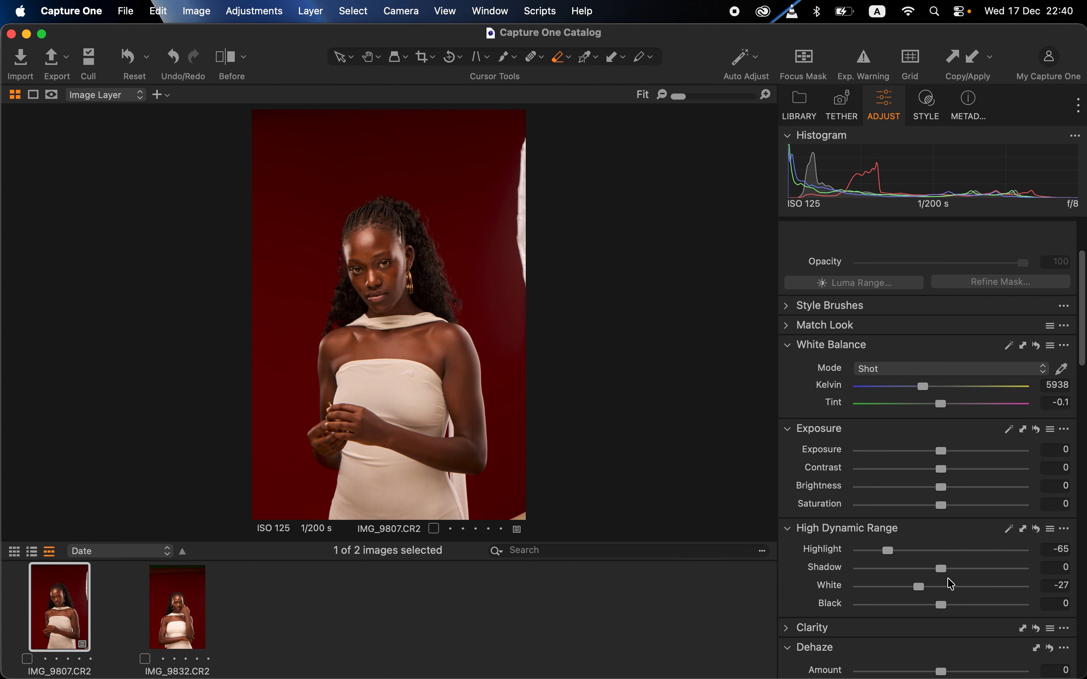
left_click_drag(942, 571, 945, 573)
left_click_drag(942, 469, 949, 471)
Step: Set the RGB Levels input black point to 3 and the white point to 253 on the image layer
scroll(948, 471, "down", 5)
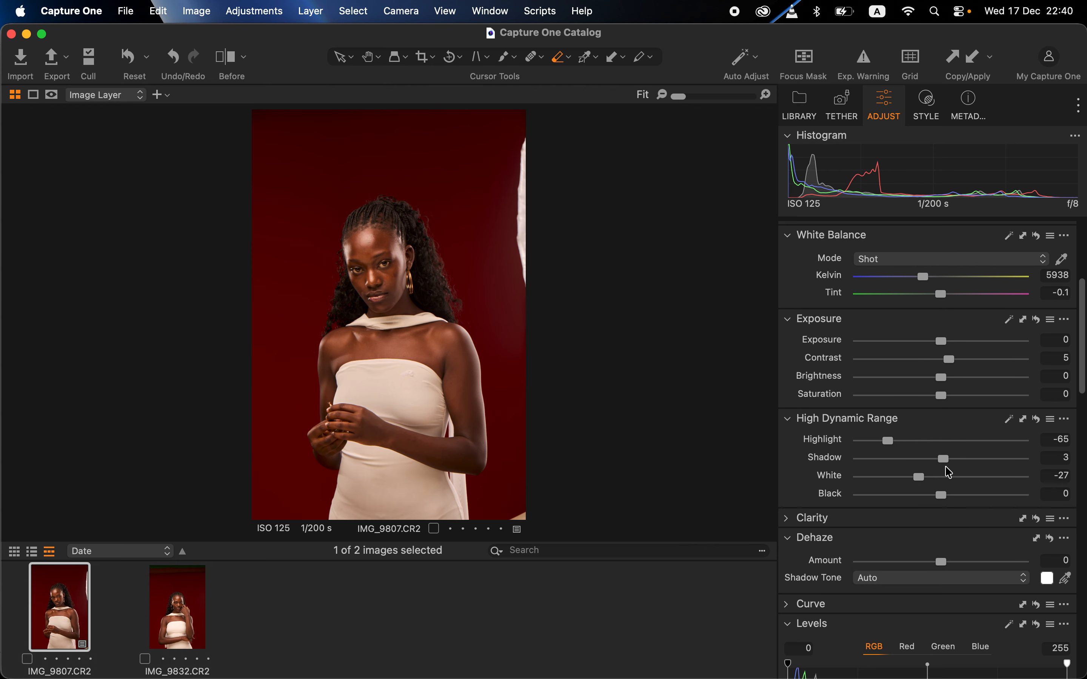
scroll(946, 468, "down", 9)
left_click_drag(787, 532, 789, 532)
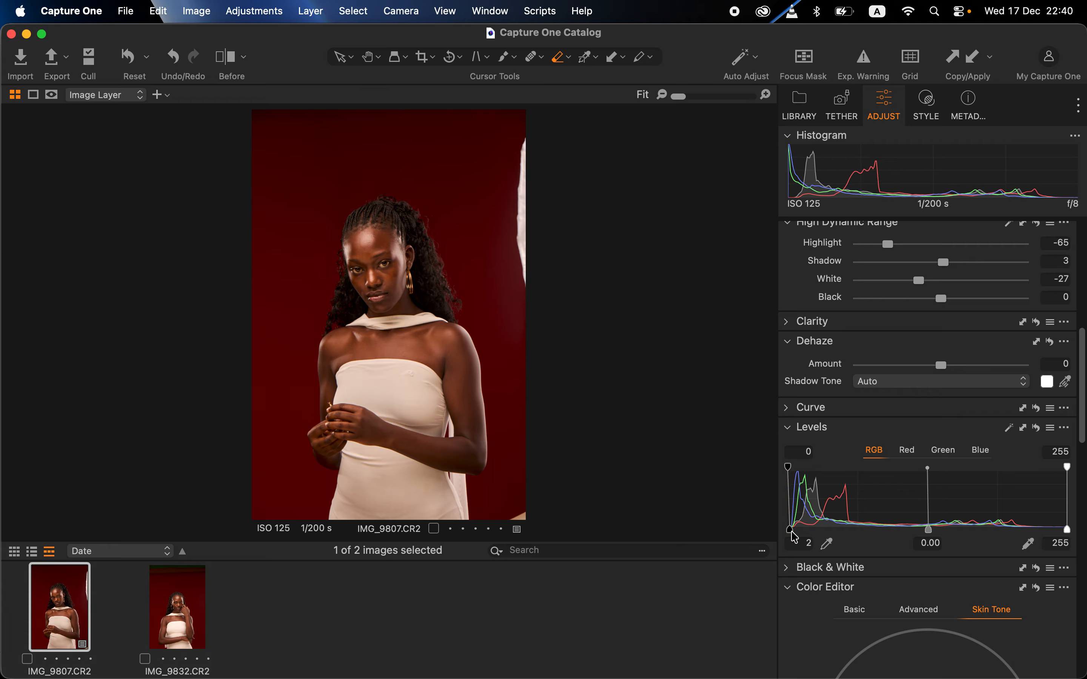
left_click_drag(1066, 529, 1063, 528)
left_click_drag(789, 529, 793, 529)
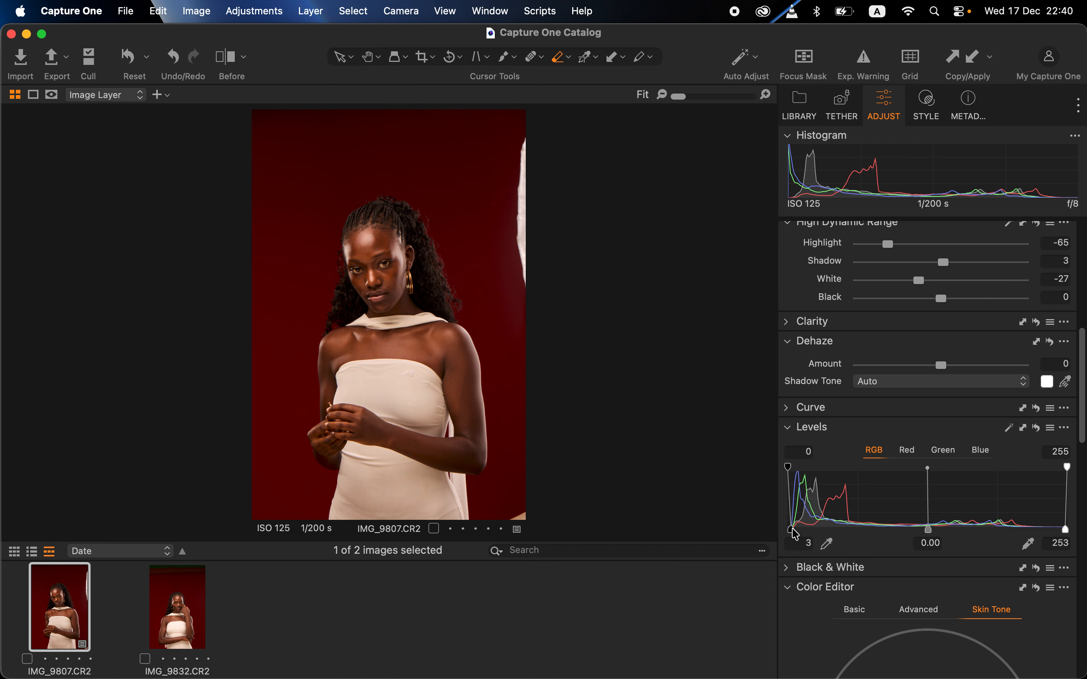
Step: Create a People mask of body skin, face skin, eyes and eyebrows without lips or hair, and check its overlay
scroll(947, 478, "up", 10)
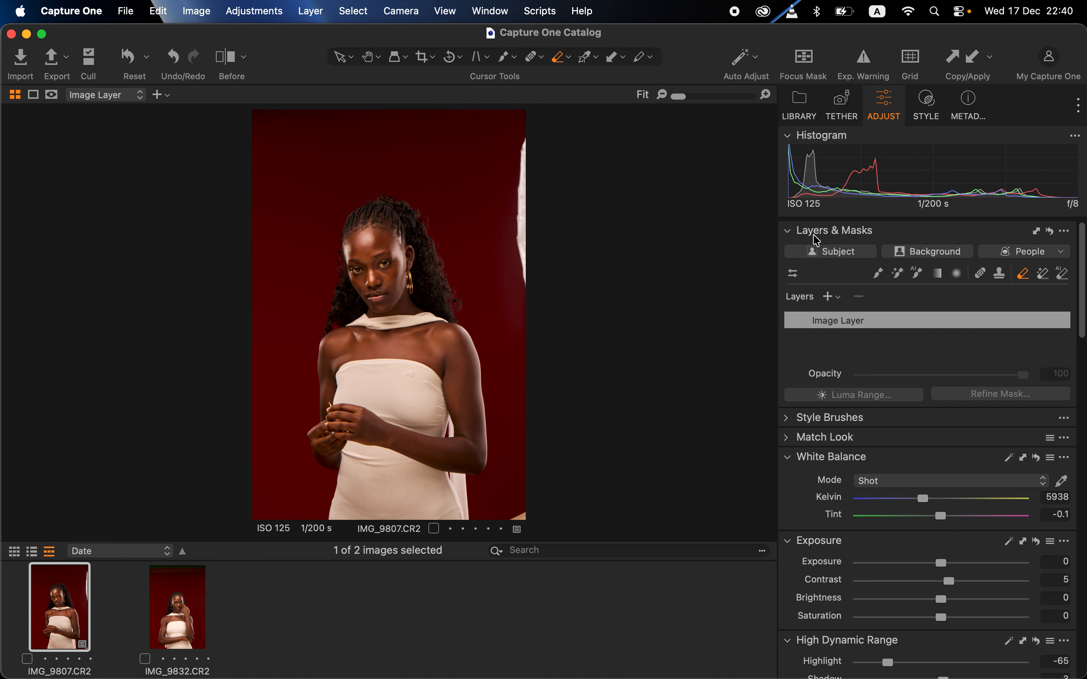
mouse_move(845, 239)
left_click(1062, 252)
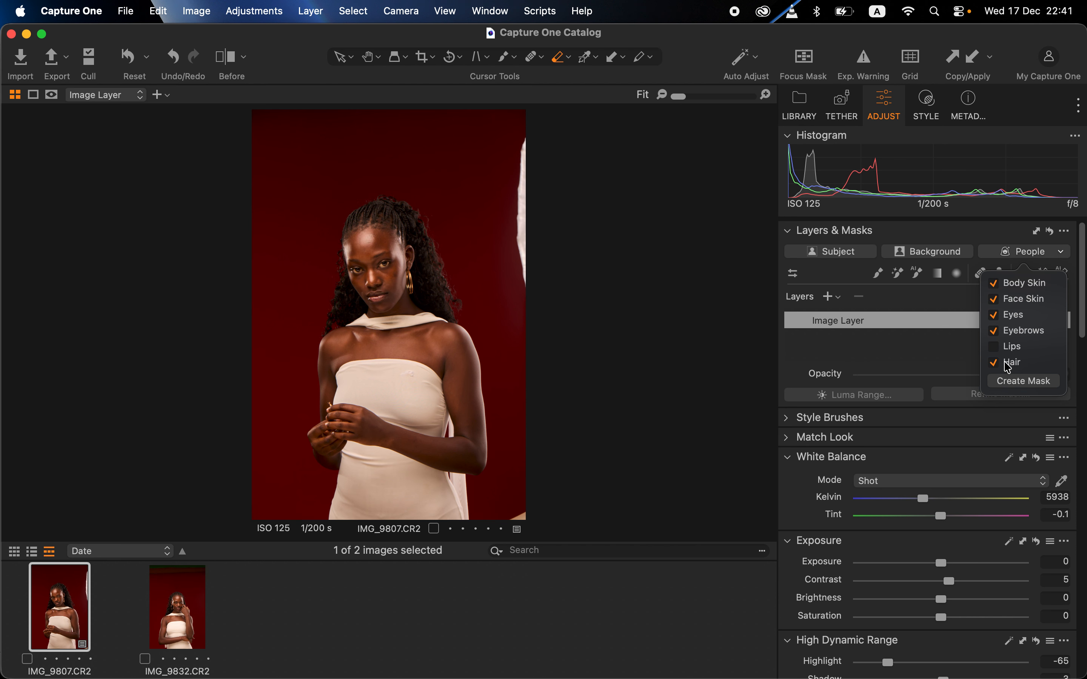
left_click(994, 363)
left_click(994, 347)
left_click(994, 346)
left_click(1023, 382)
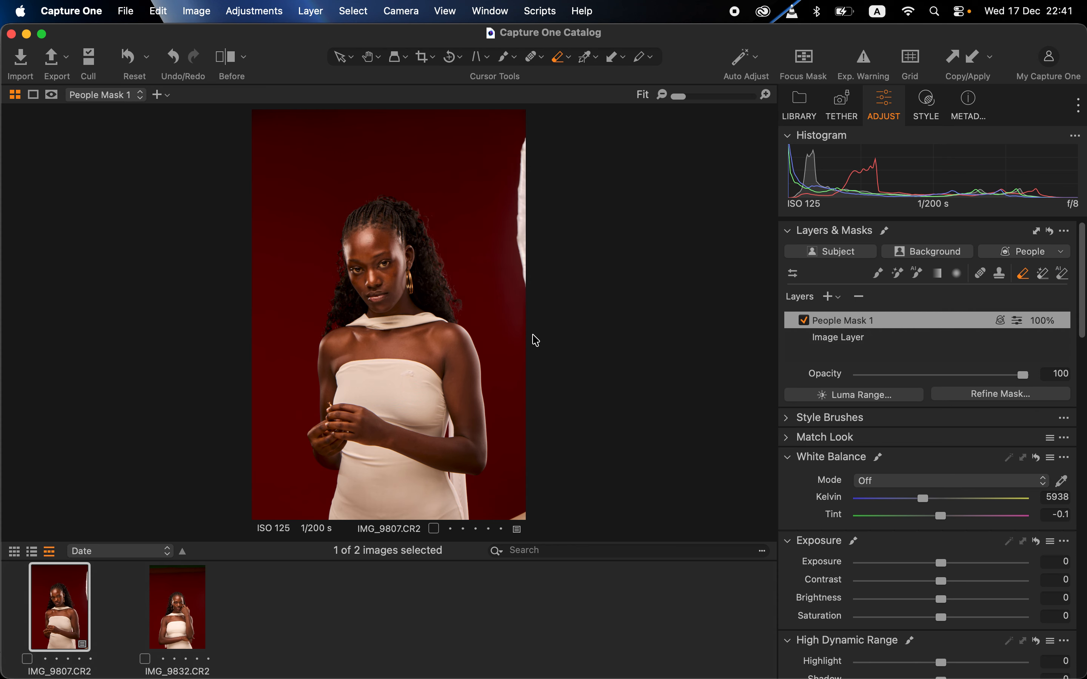
key("m")
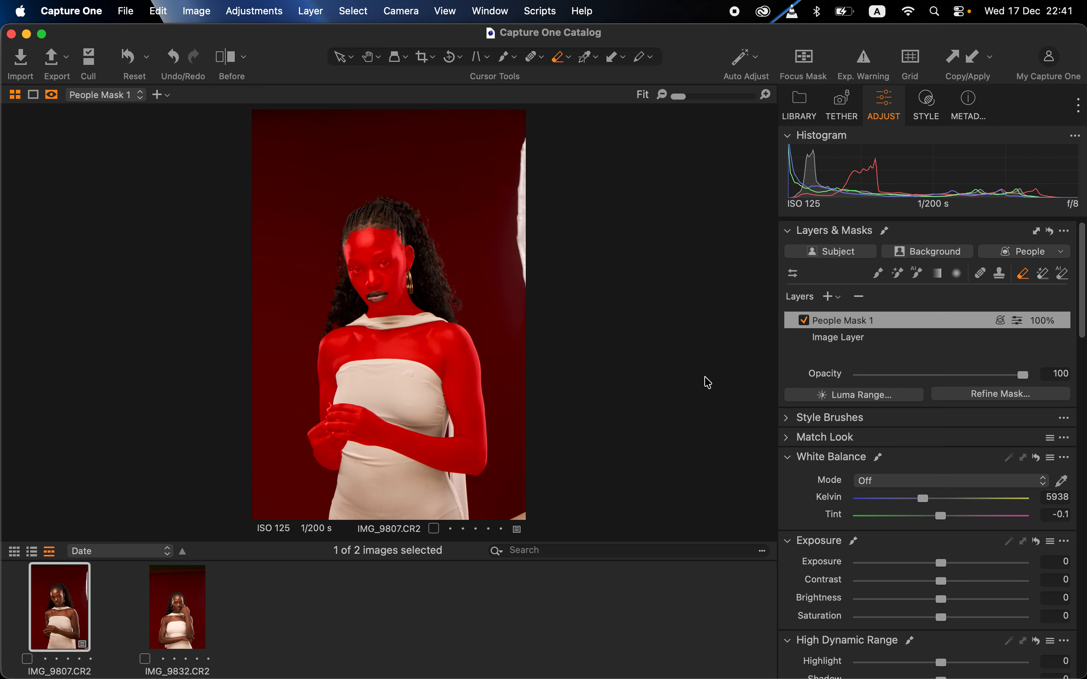
key("m")
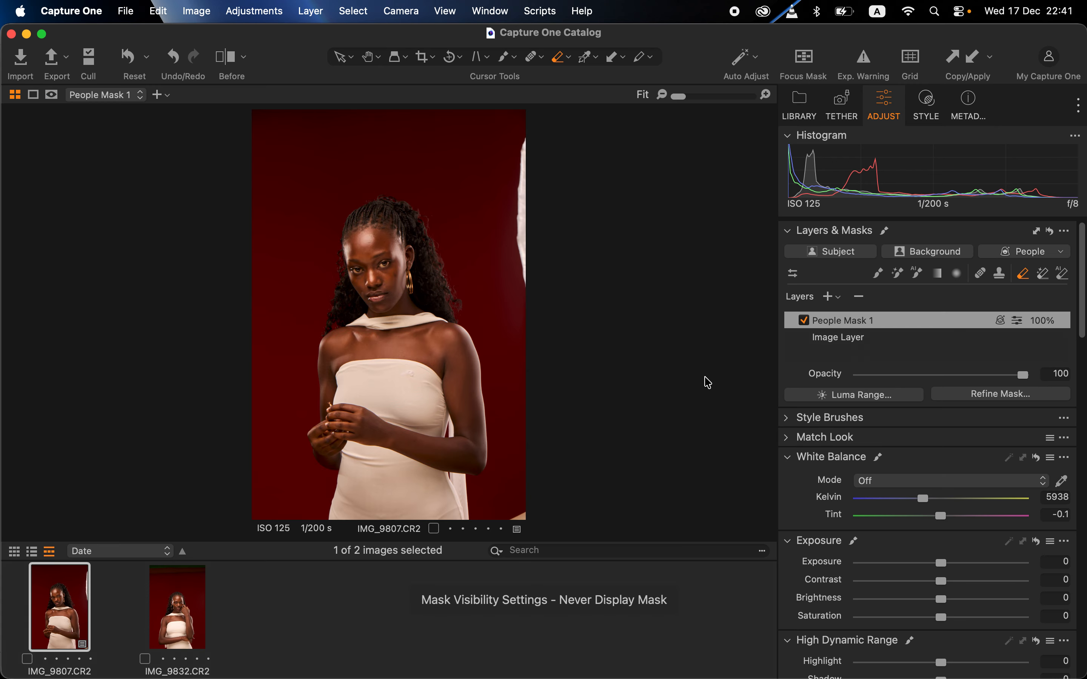
Step: Sample the model's skin below the collarbone as the Skin Tone reference in the Color Editor for People Mask 1
scroll(945, 545, "down", 1)
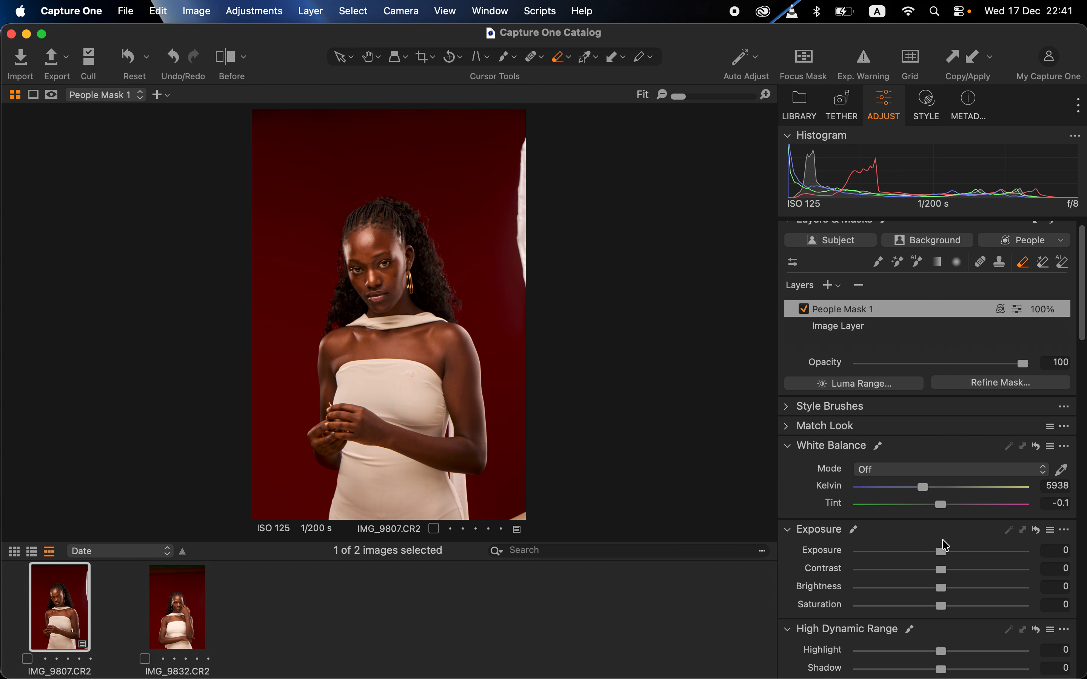
scroll(945, 545, "down", 10)
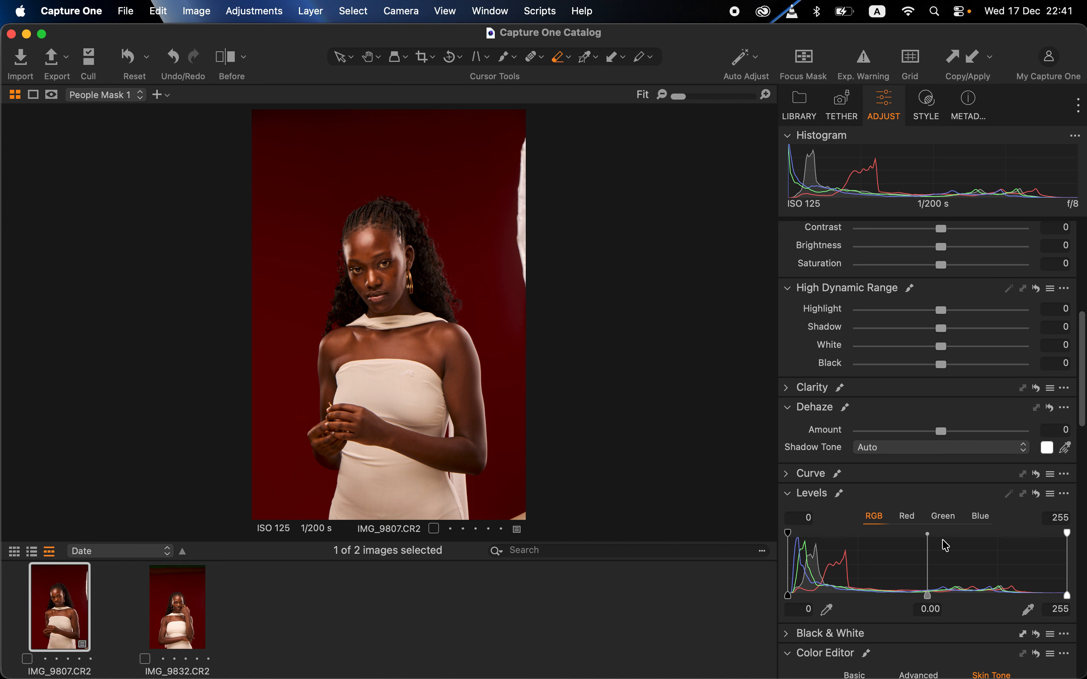
scroll(945, 545, "down", 10)
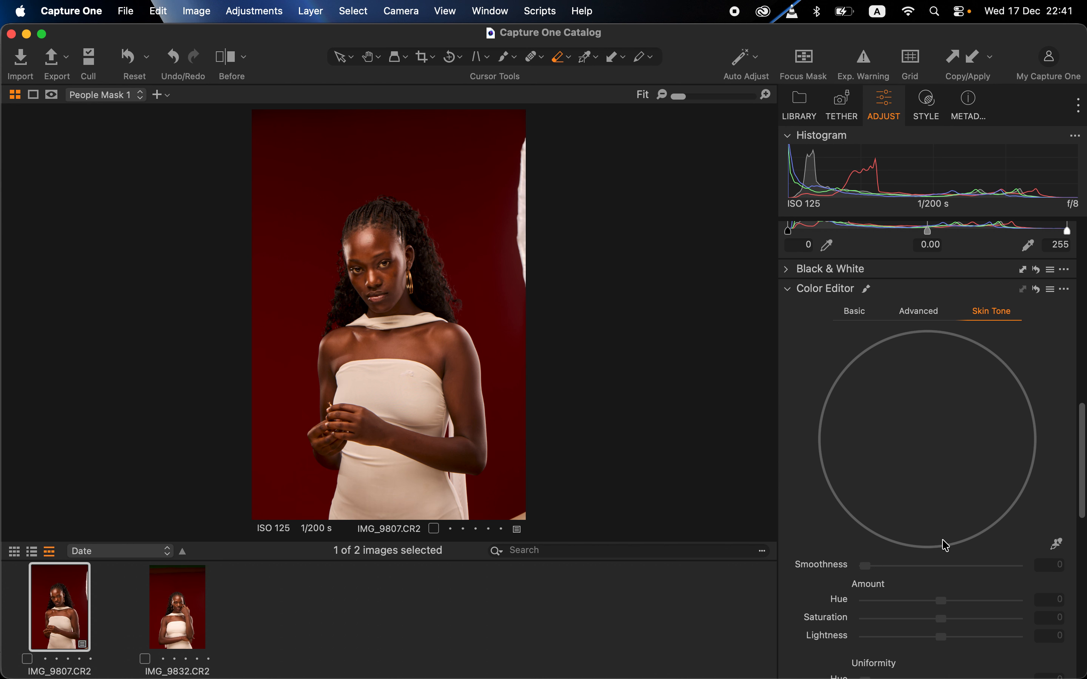
left_click(856, 315)
left_click(930, 313)
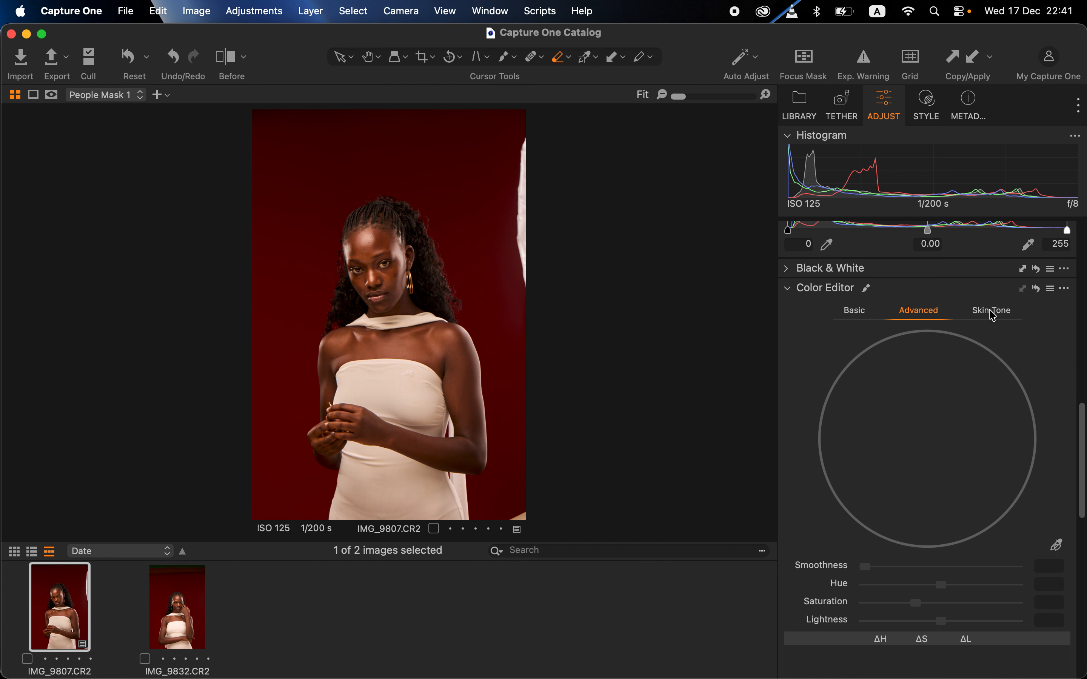
left_click(992, 315)
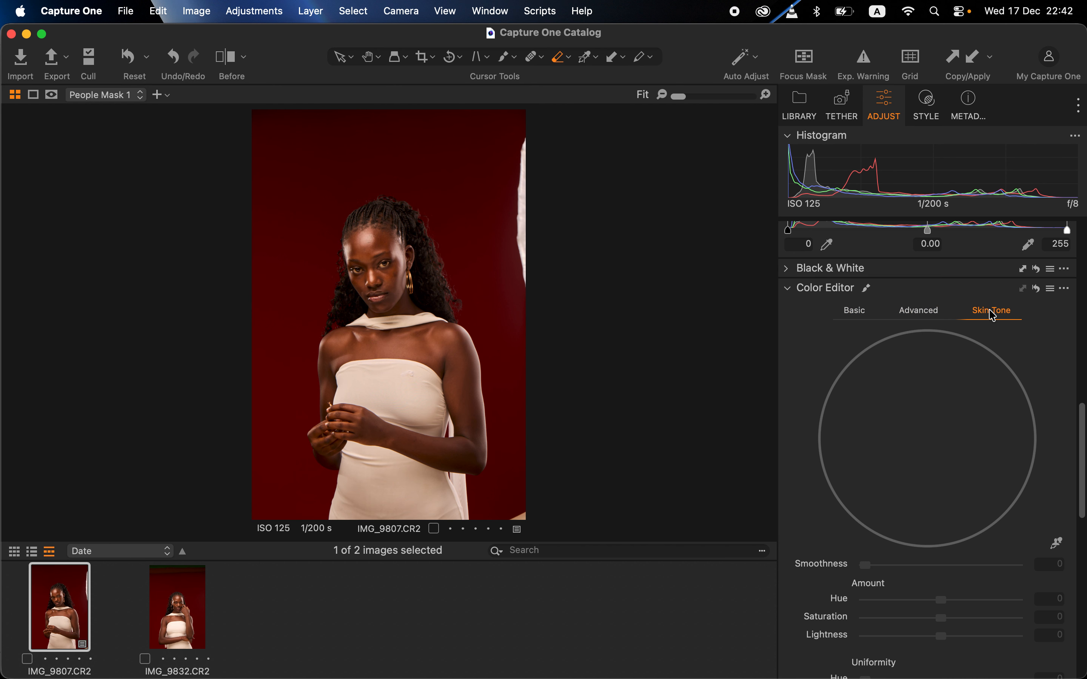
left_click(1058, 547)
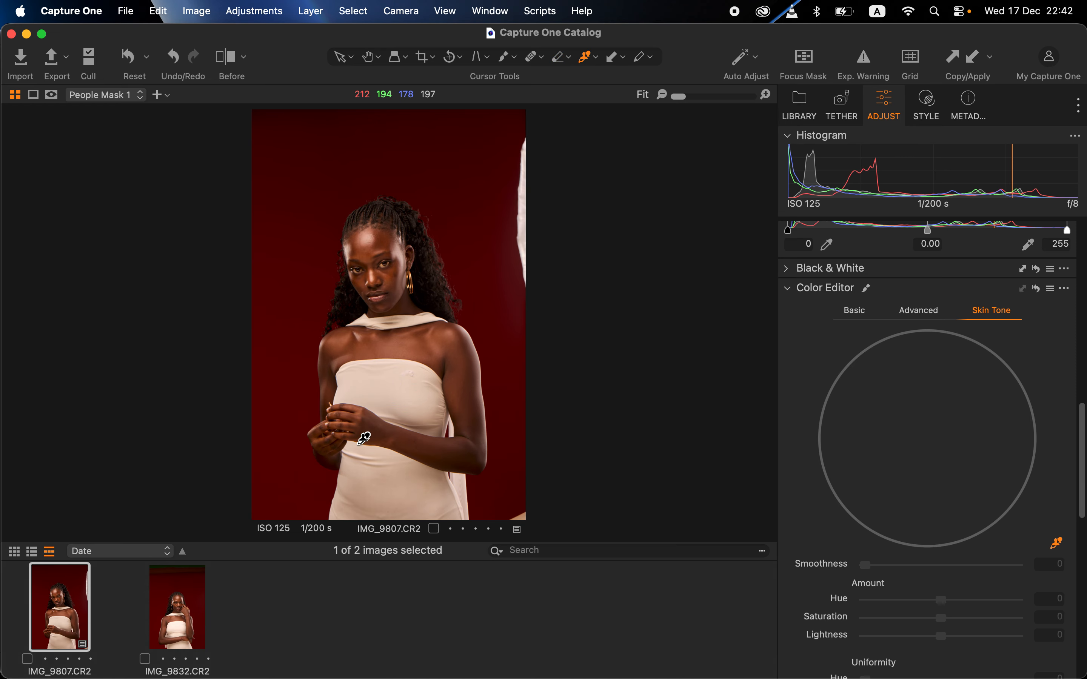
key("super+plus")
key("super+plus")
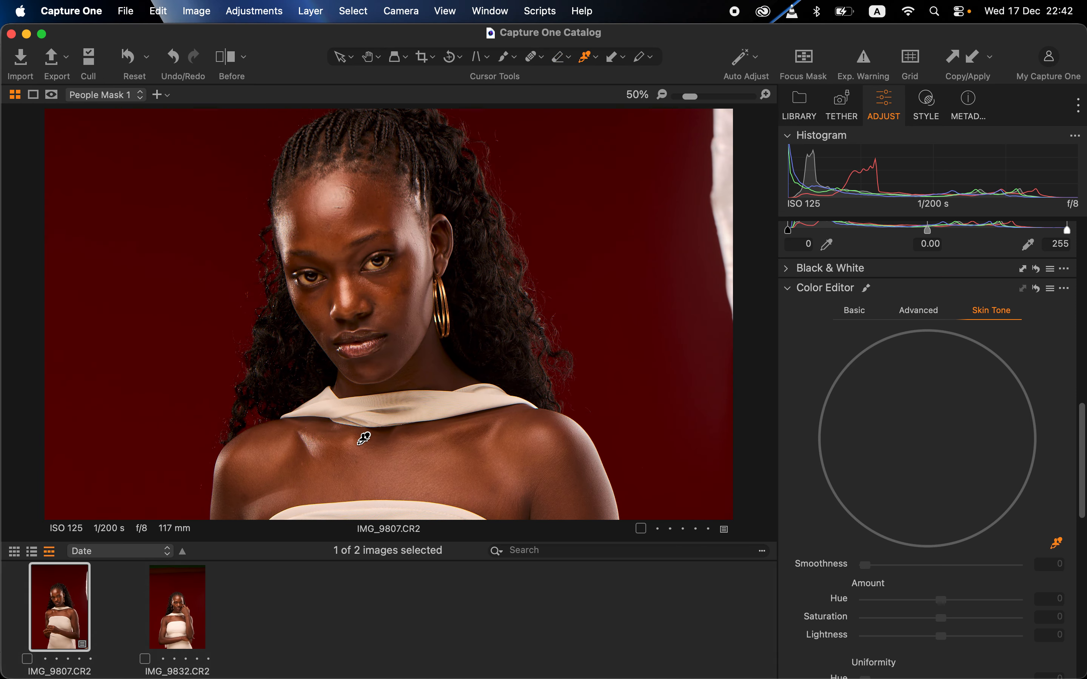
scroll(364, 439, "down", 3)
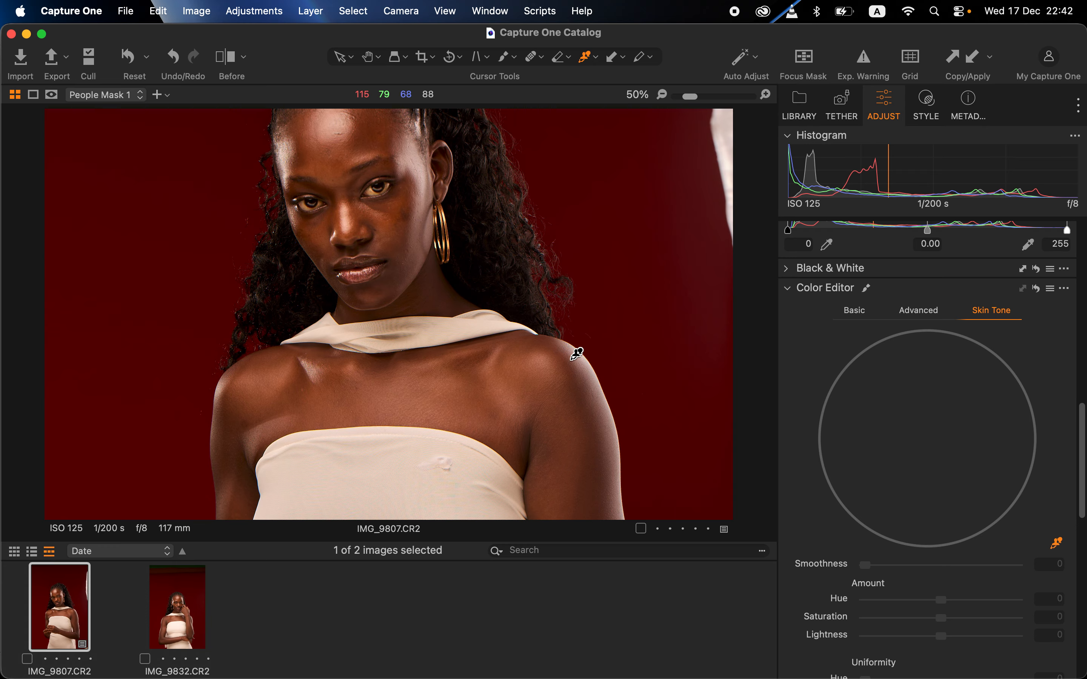
left_click(303, 367)
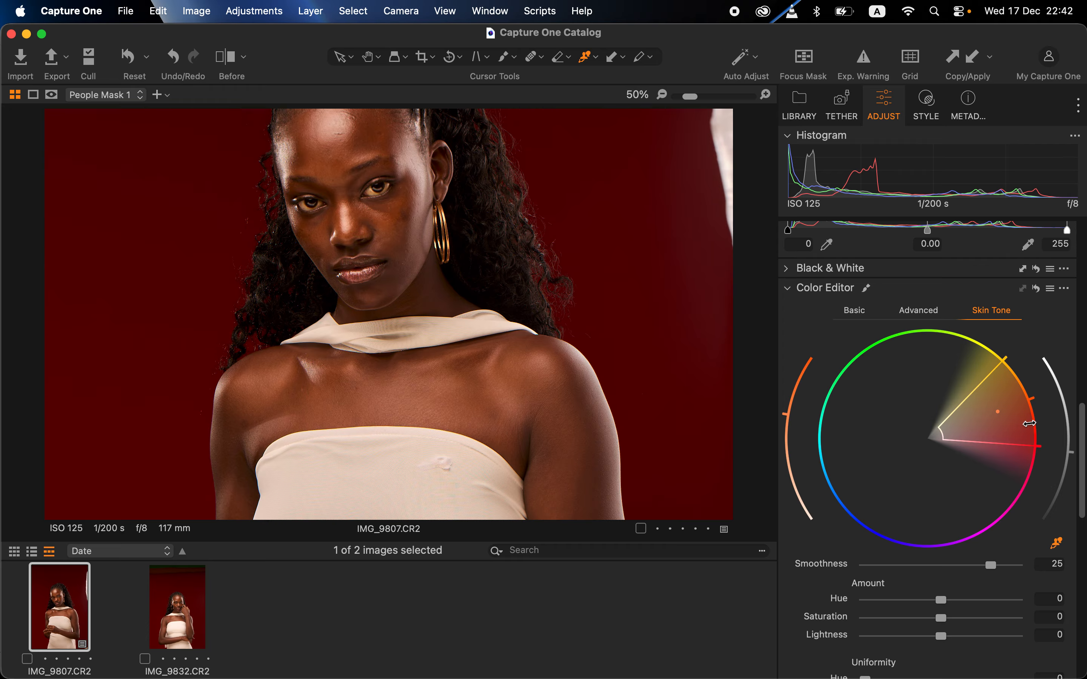
Step: Set the skin tone Uniformity to Hue 96.3 and Saturation 88.7, checking the result on the whole image
scroll(1041, 486, "down", 3)
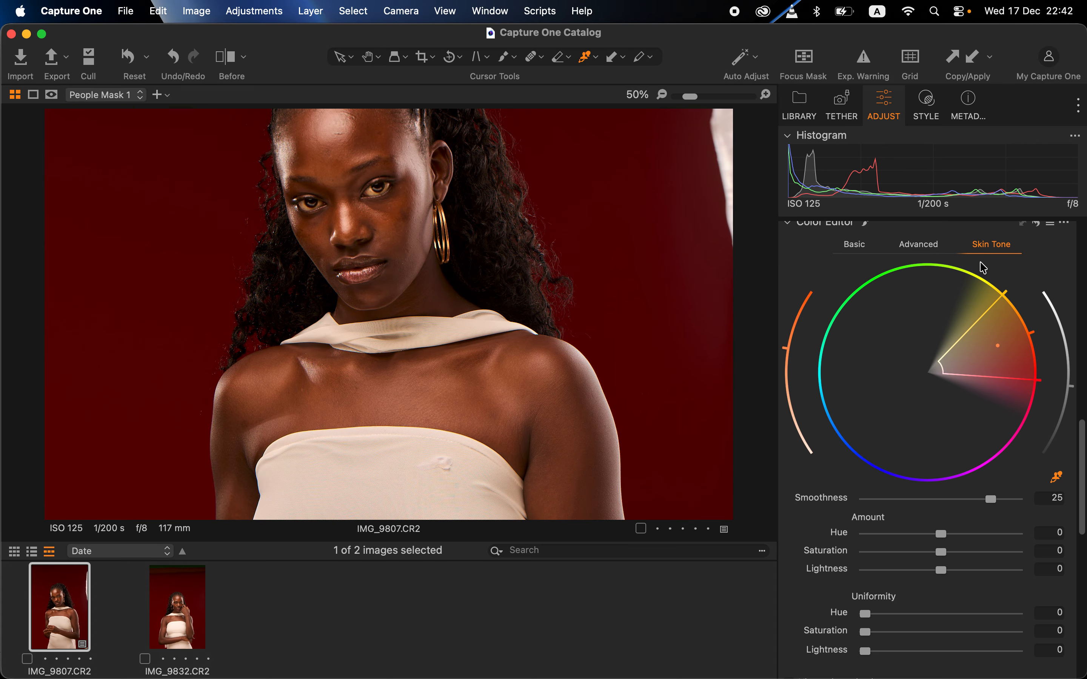
scroll(1000, 561, "down", 3)
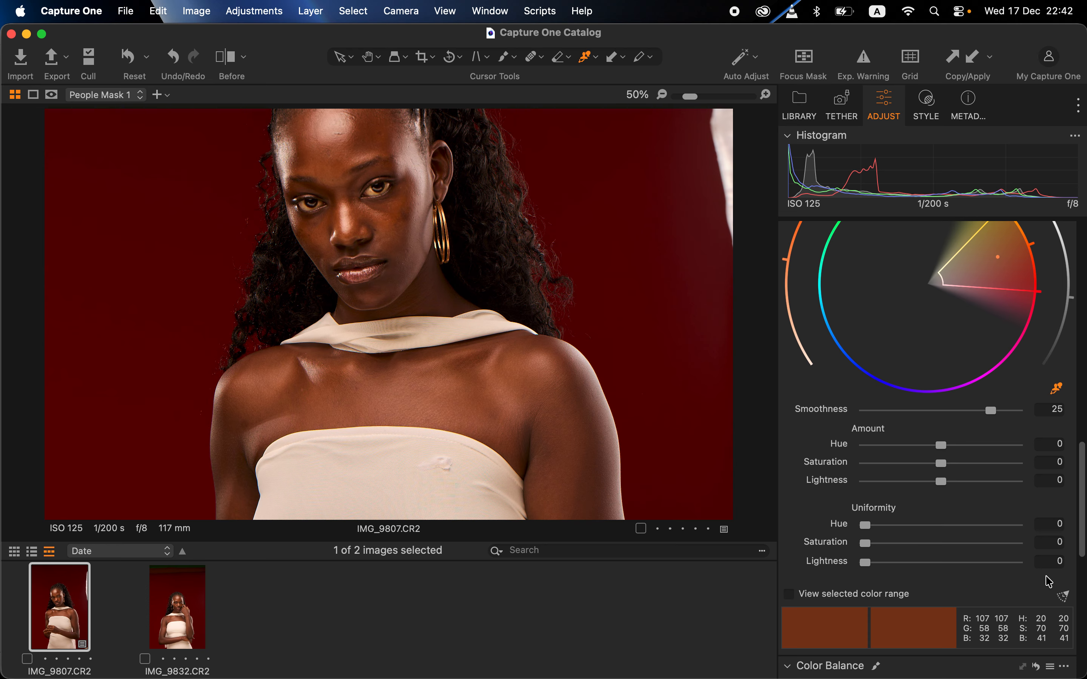
left_click(869, 527)
left_click_drag(871, 531, 930, 526)
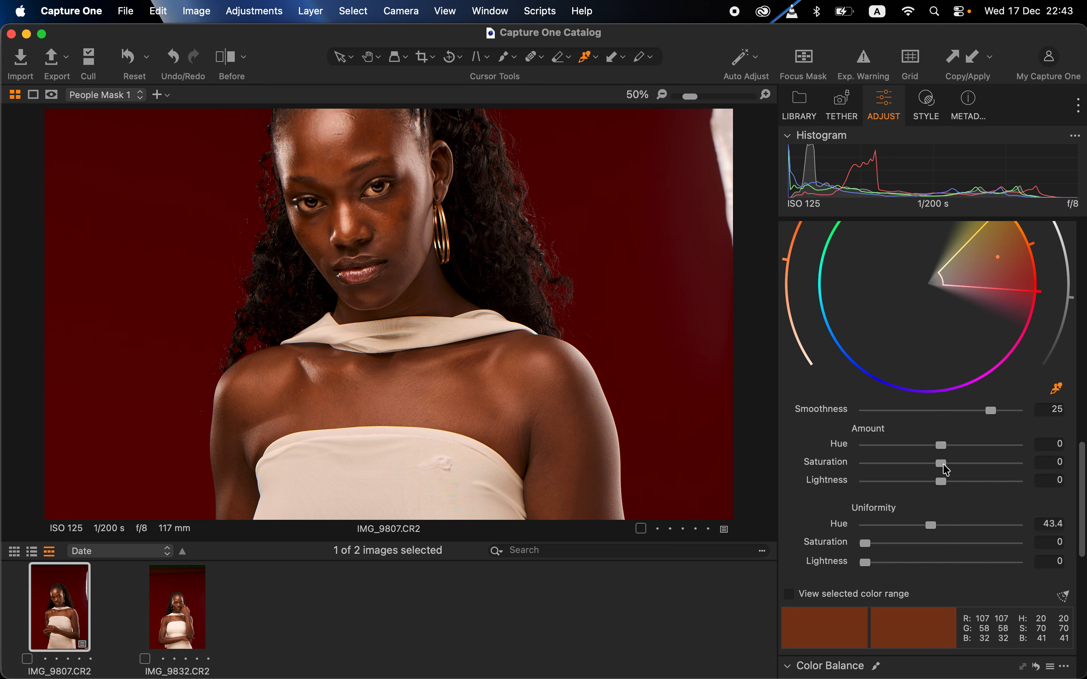
left_click_drag(930, 525, 957, 528)
left_click_drag(864, 543, 976, 529)
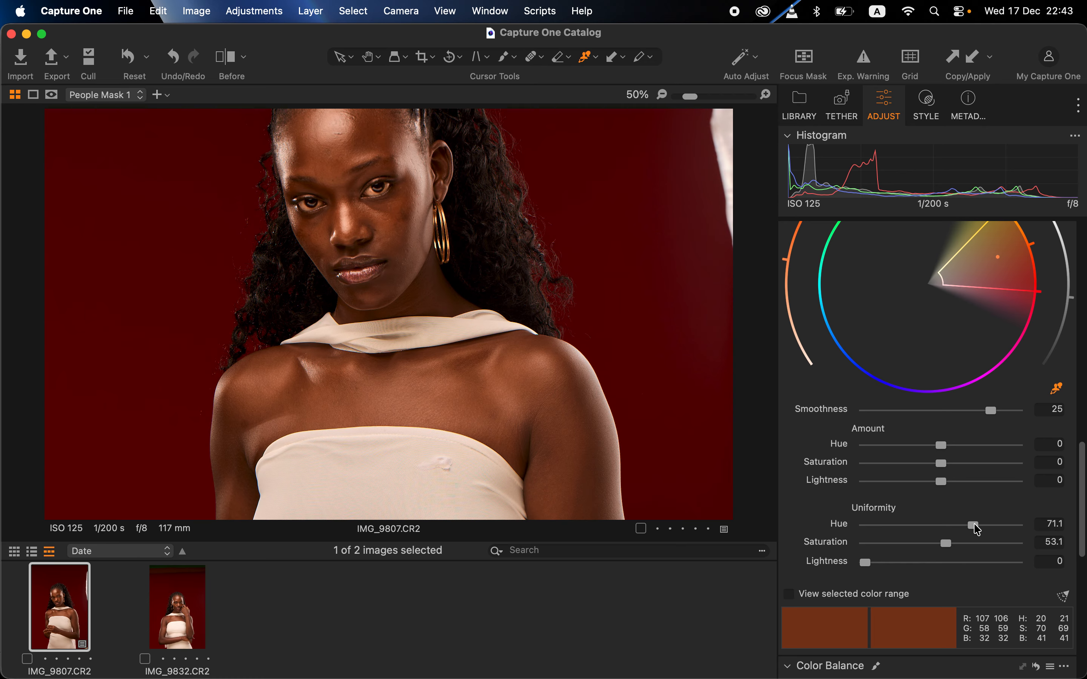
mouse_move(976, 526)
left_mouse_down()
mouse_move(996, 529)
mouse_move(947, 546)
mouse_move(972, 548)
left_mouse_up()
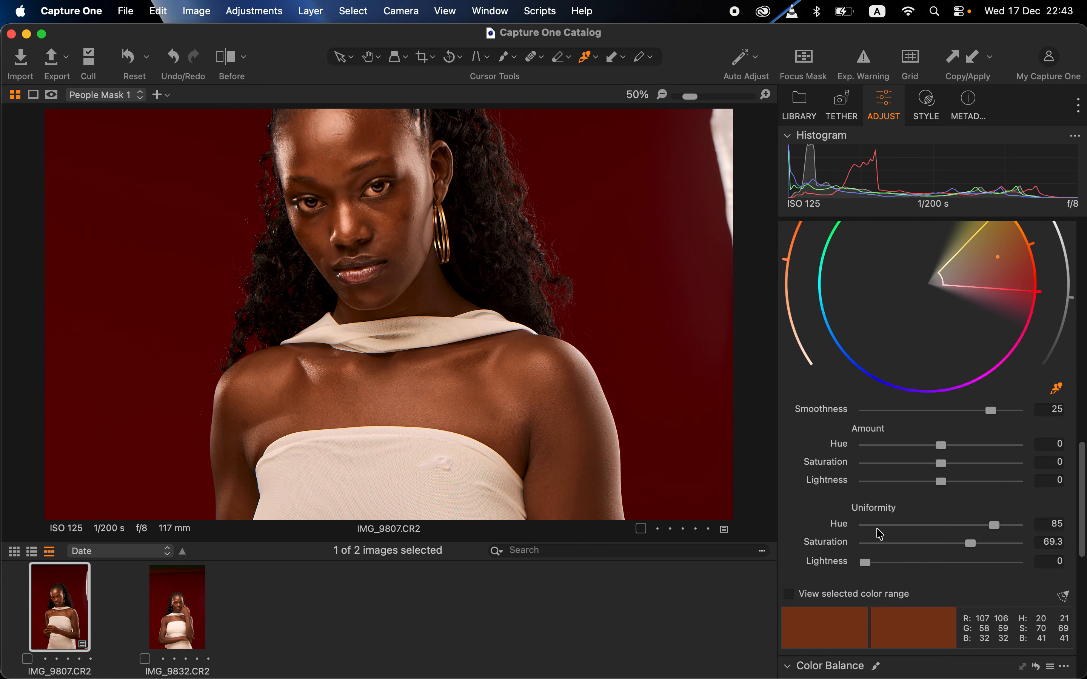
key("super+0")
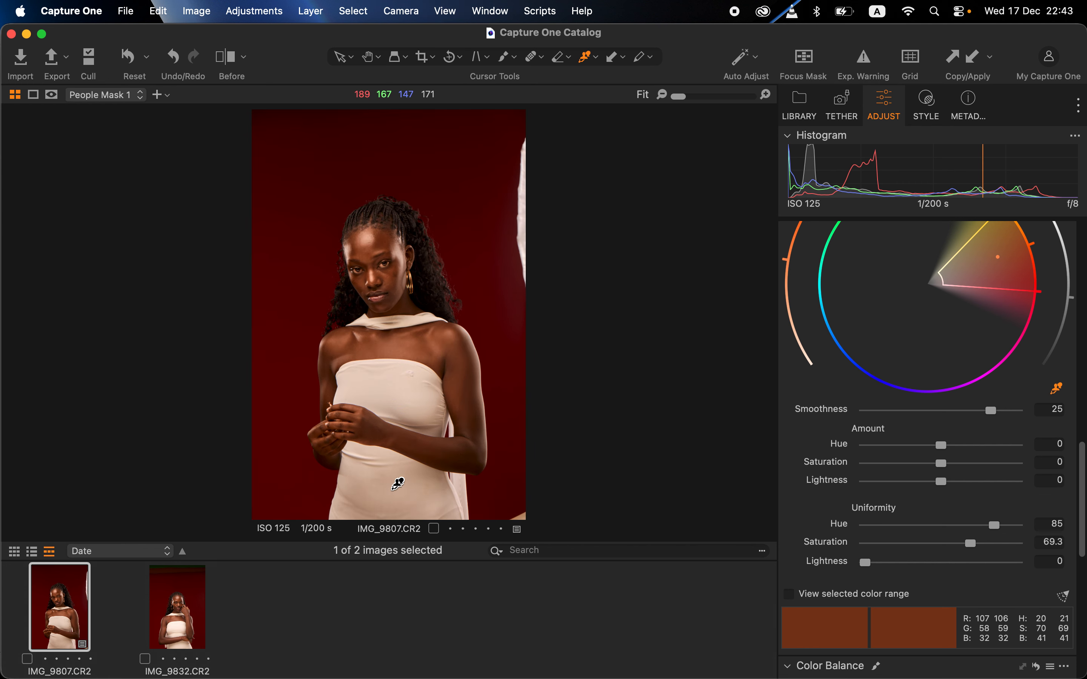
left_click(1004, 525)
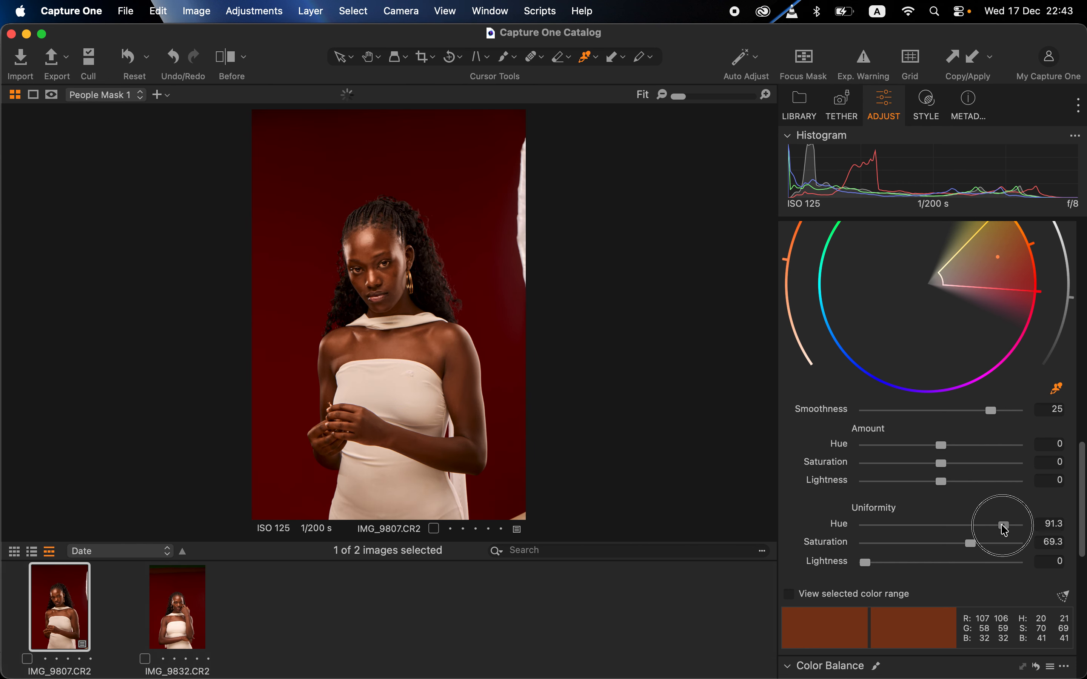
mouse_move(1004, 530)
left_mouse_down()
mouse_move(982, 551)
mouse_move(1000, 551)
left_mouse_up()
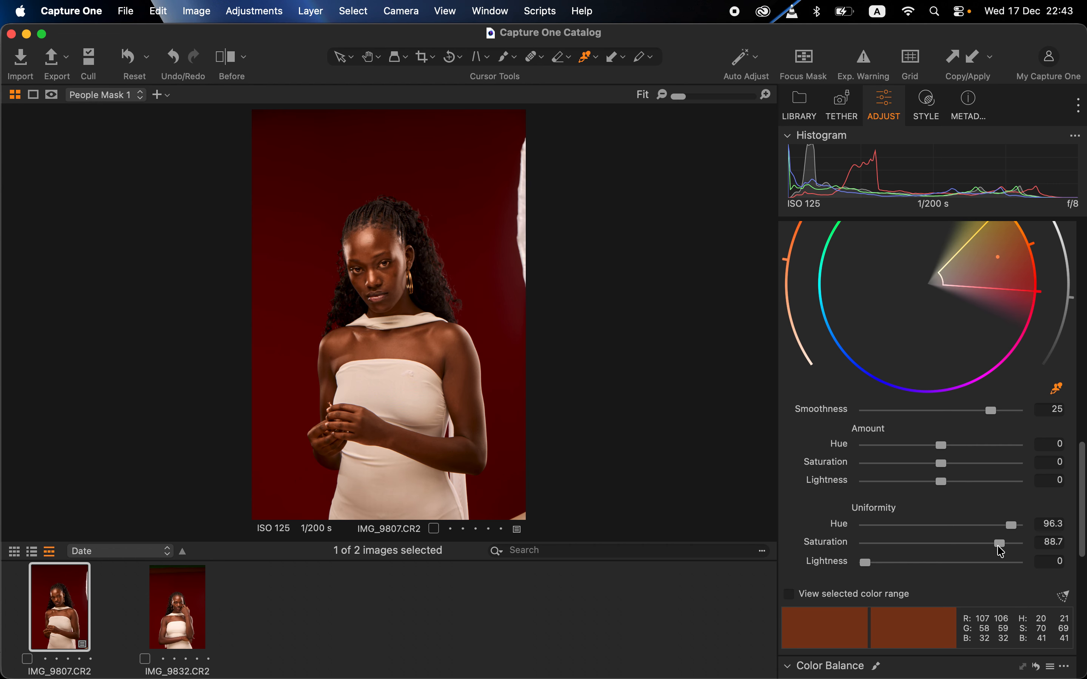
Step: Set the skin tone Amount to Hue -0.6 and Saturation -1.7
key("super+equal")
key("super+equal")
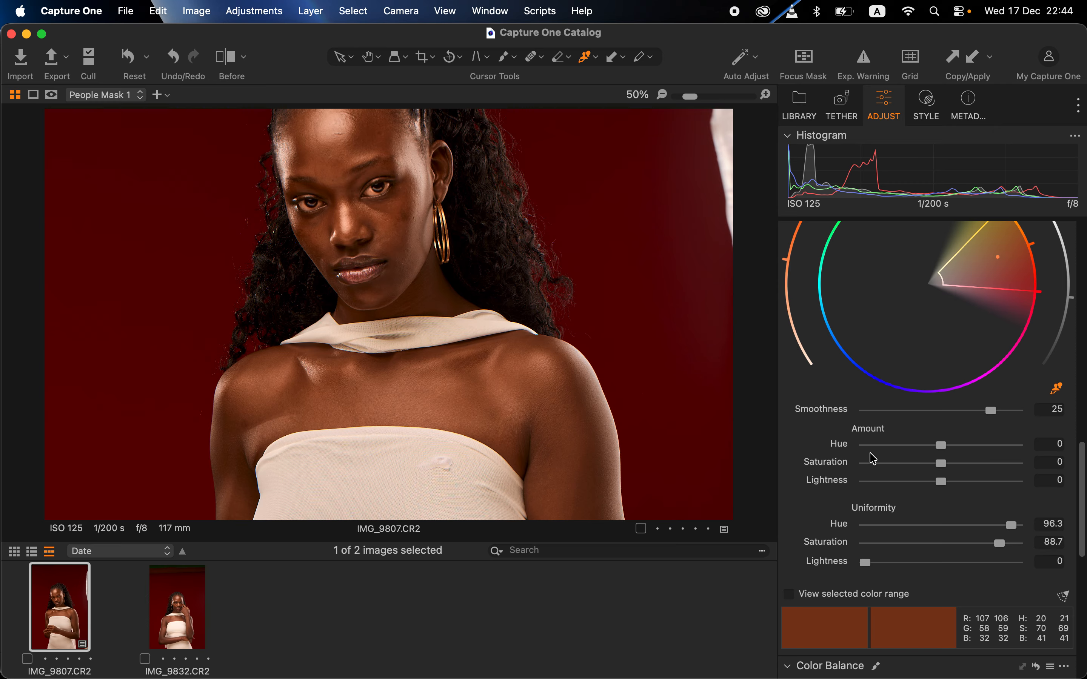
left_click_drag(940, 445, 986, 445)
double_click(987, 446)
mouse_move(941, 444)
left_mouse_down()
mouse_move(918, 444)
mouse_move(937, 467)
left_mouse_up()
Step: Lower the Lightness of the orange range to -2.1 in the Basic Color Editor for People Mask 1
scroll(954, 401, "up", 5)
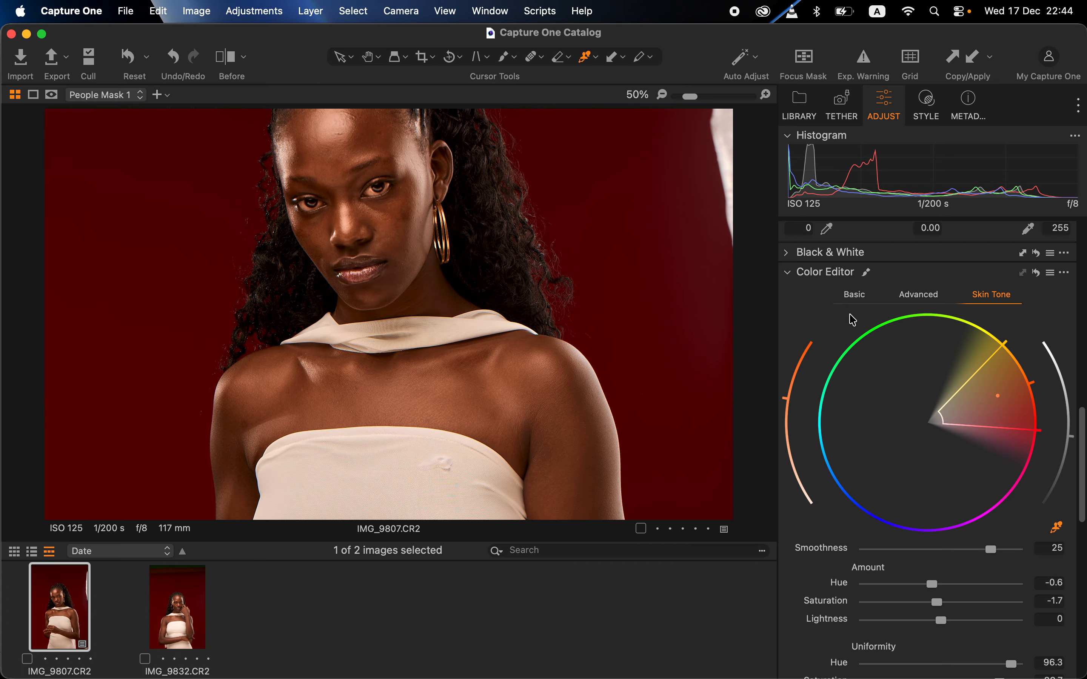
left_click(853, 296)
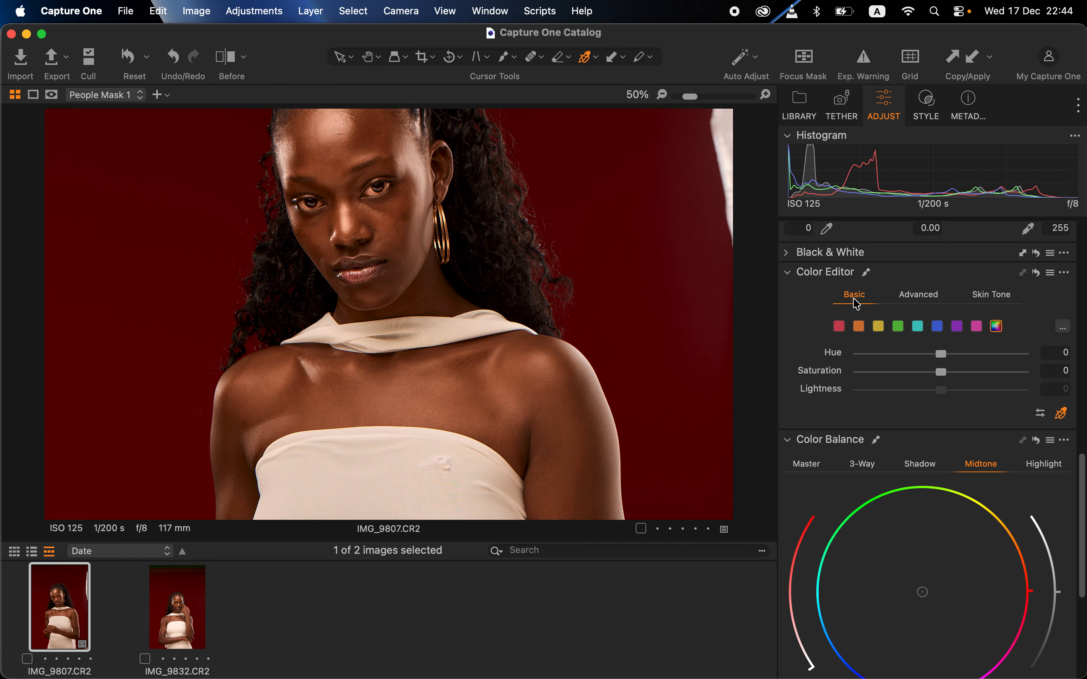
left_click(858, 327)
left_click_drag(940, 390, 936, 394)
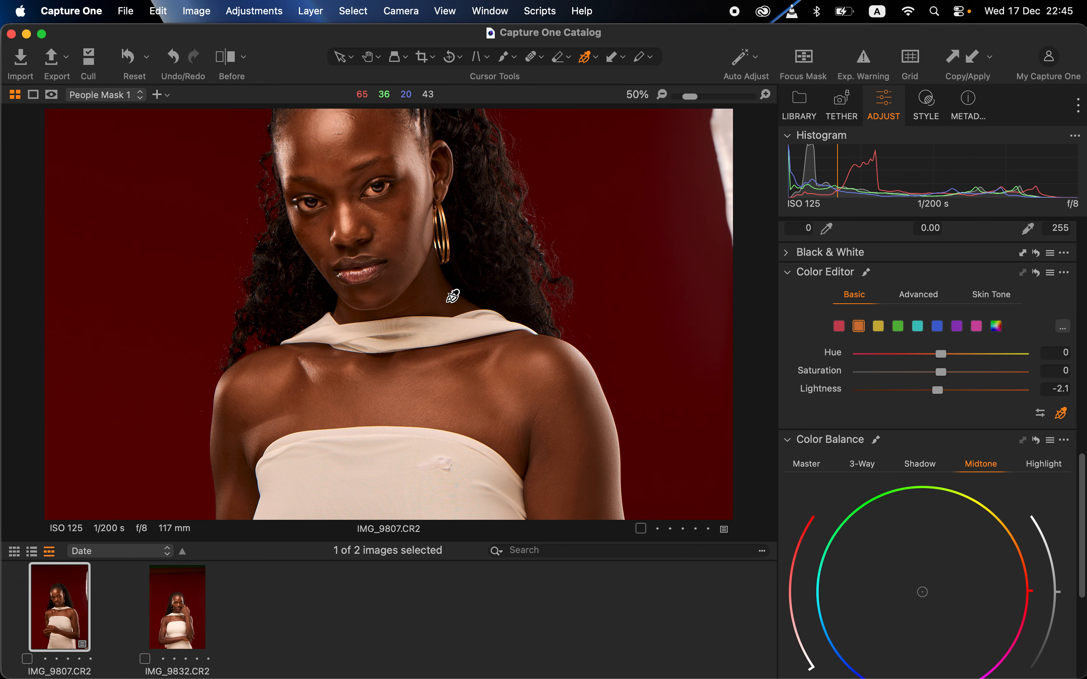
Step: Compare the portrait before and after the edits with the split view, sweeping the divider across to reveal the edited version
scroll(453, 296, "down", 5)
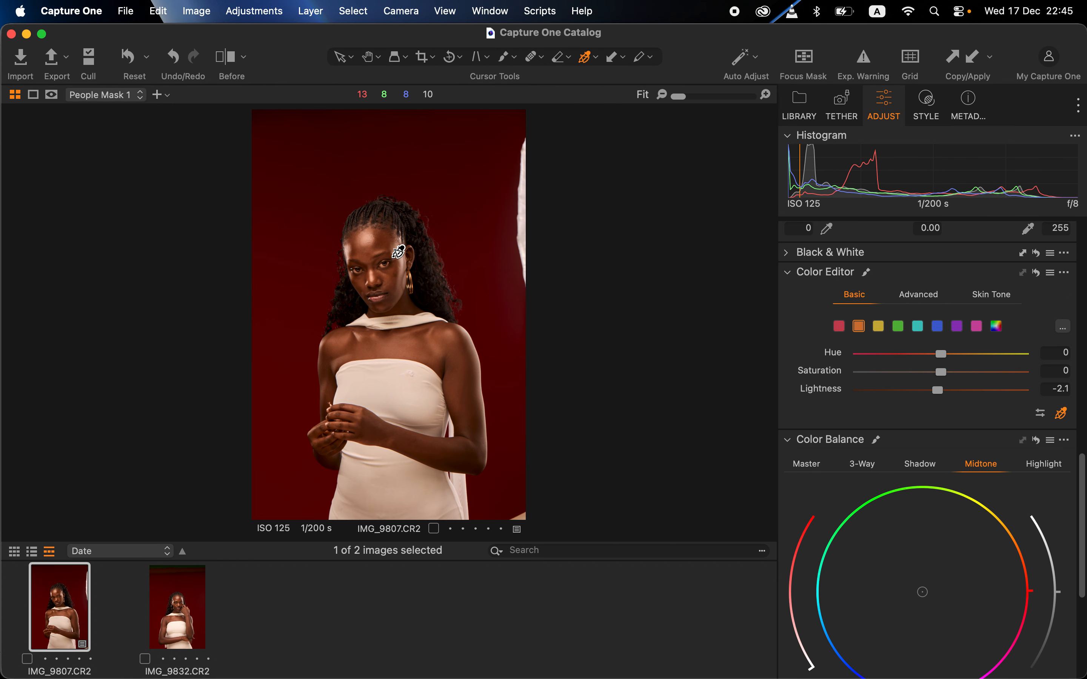
left_click(225, 56)
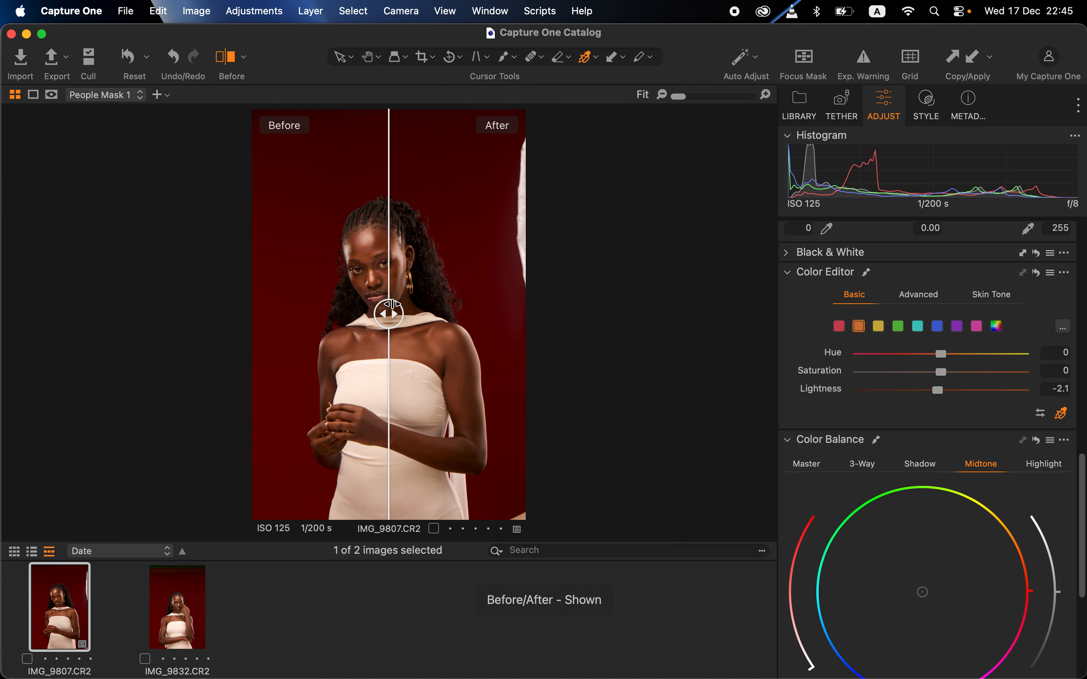
scroll(392, 307, "up", 2)
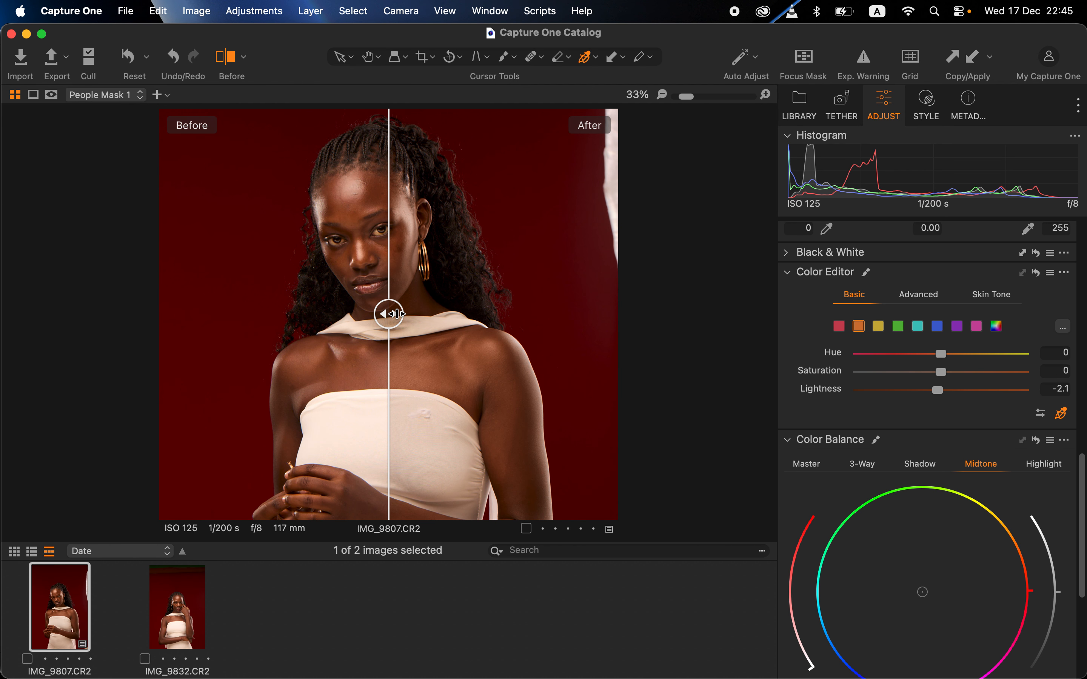
left_click_drag(396, 314, 189, 361)
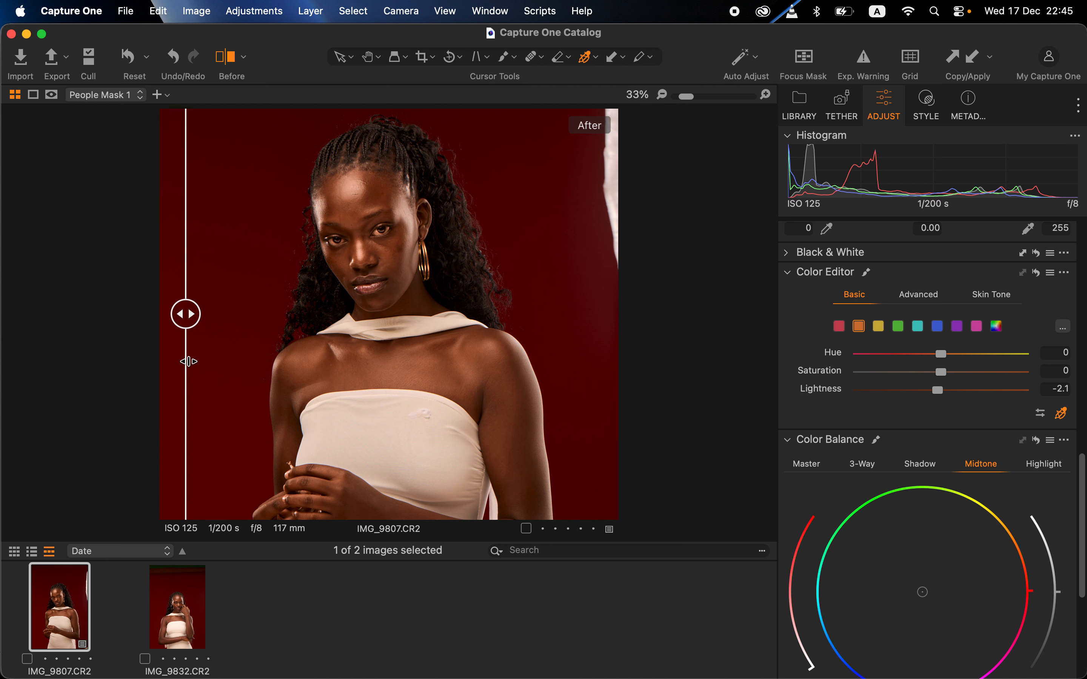
Step: Turn off the before/after split view and add an automatic Background mask layer to the portrait
left_click(226, 57)
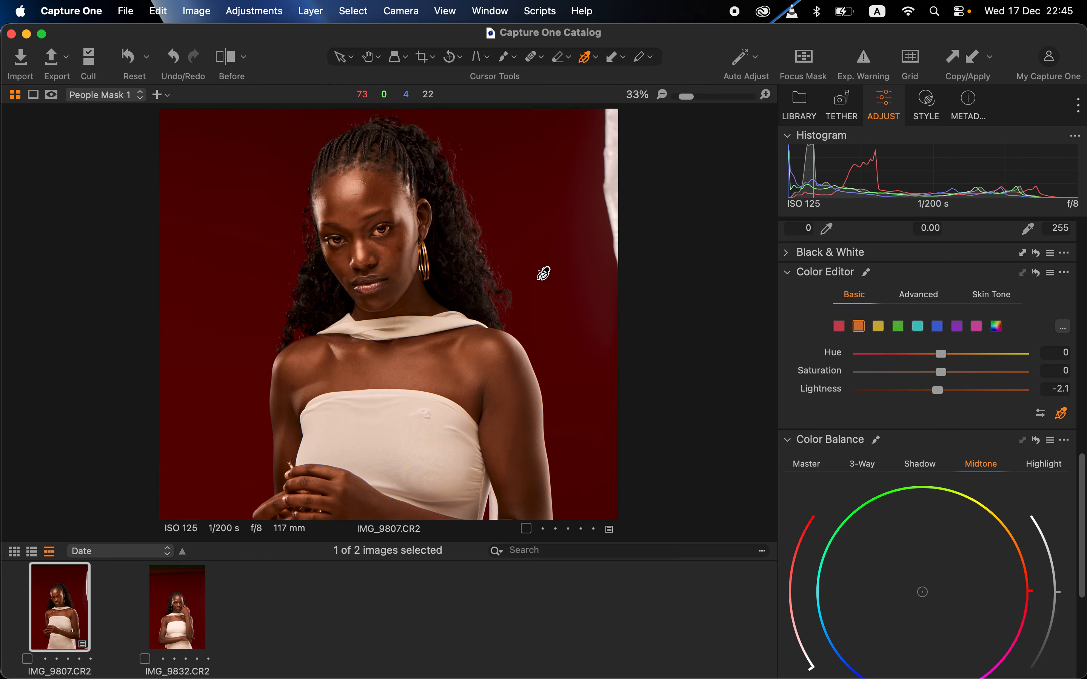
scroll(897, 369, "up", 10)
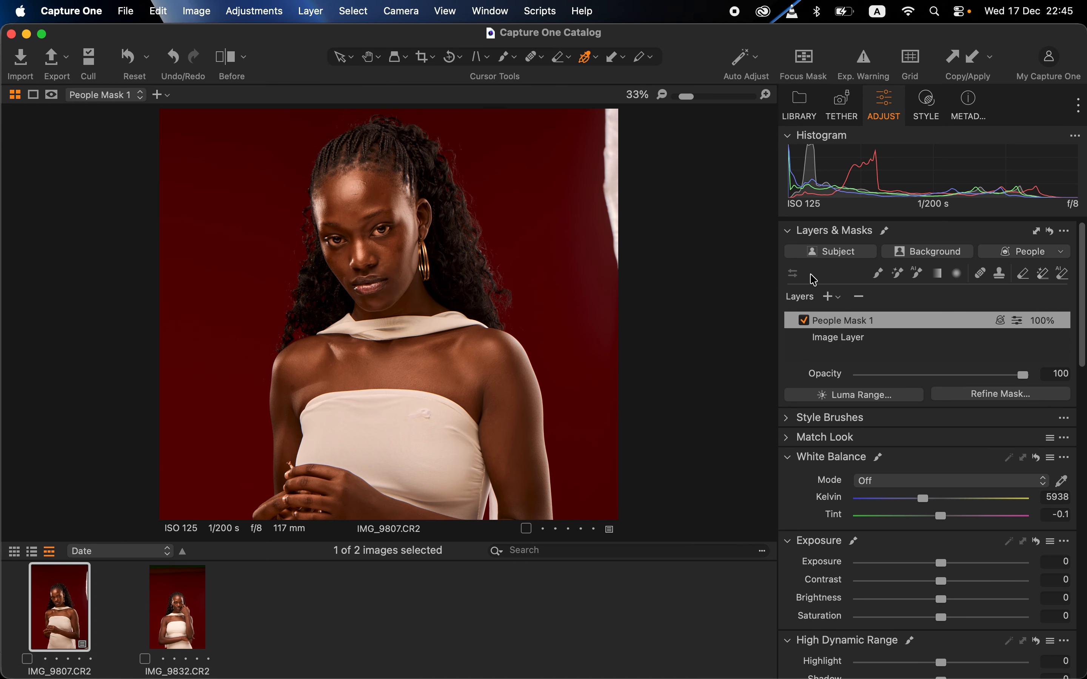
left_click(923, 257)
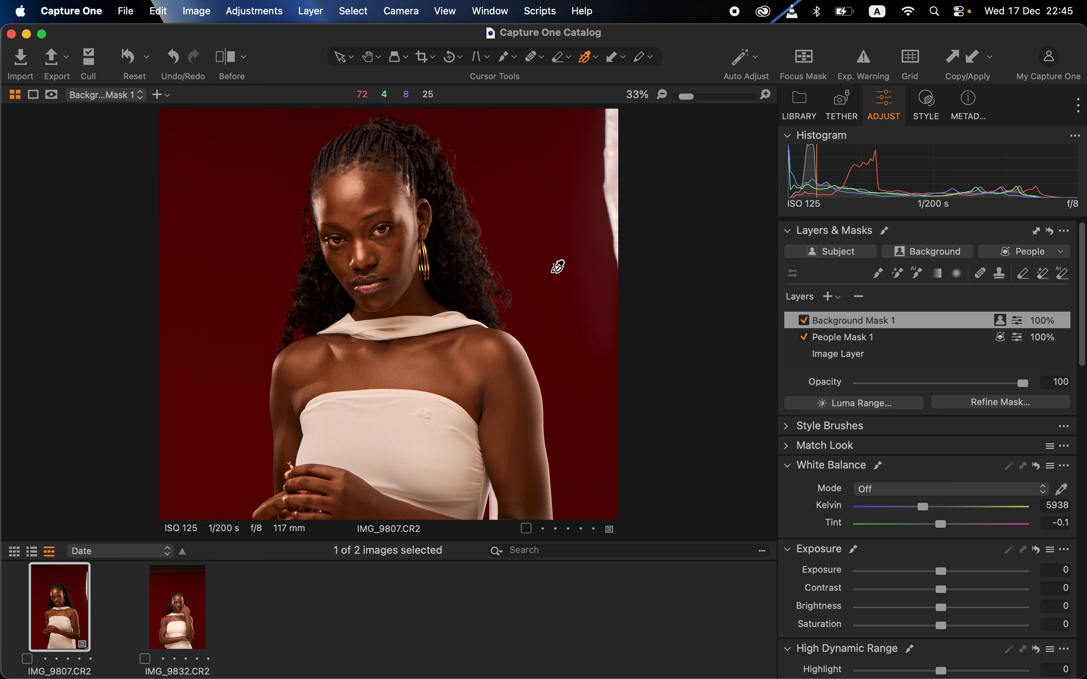
Step: Check the coverage of Background Mask 1 with the mask overlay and lower the layer's Exposure to -0.16
key("m")
key("m")
key("m")
key("m")
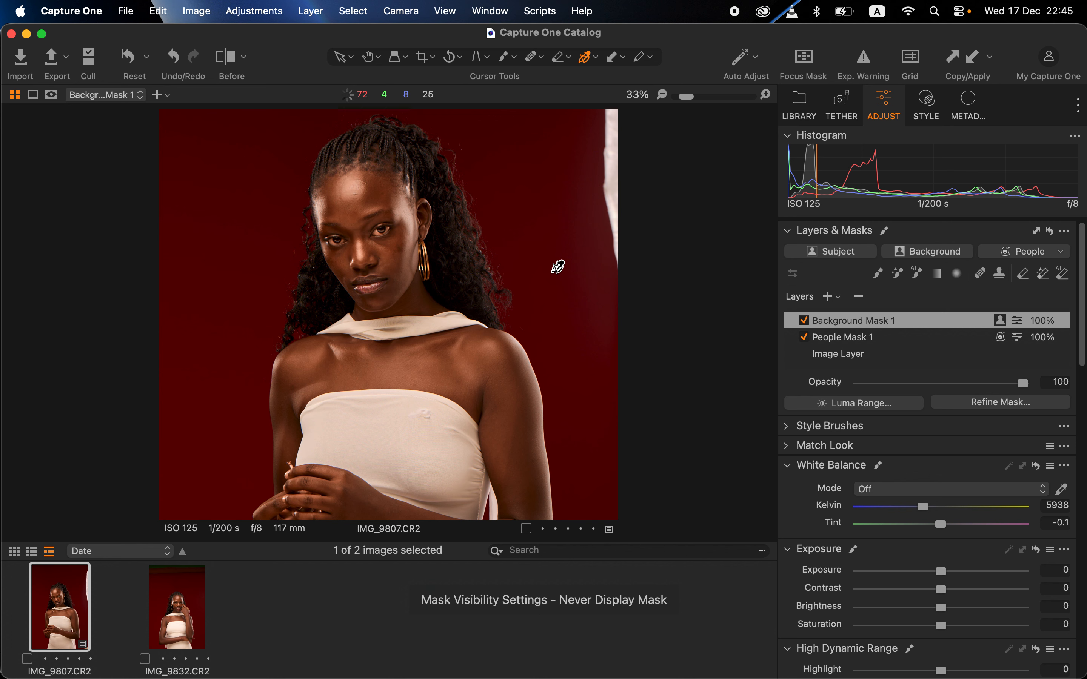
key("m")
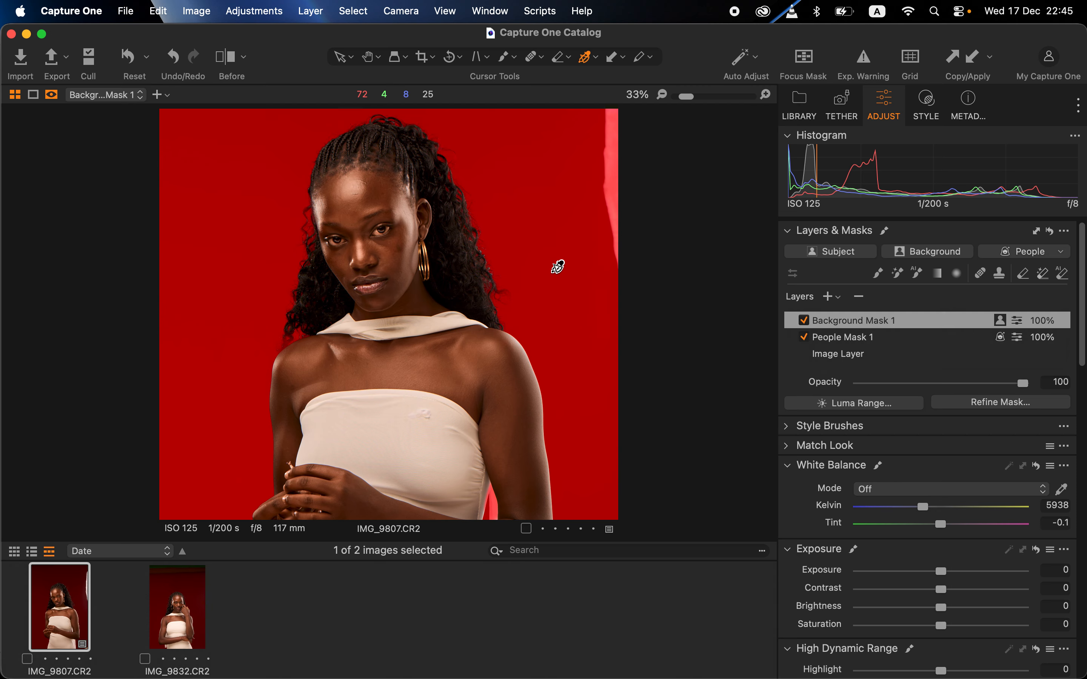
key("m")
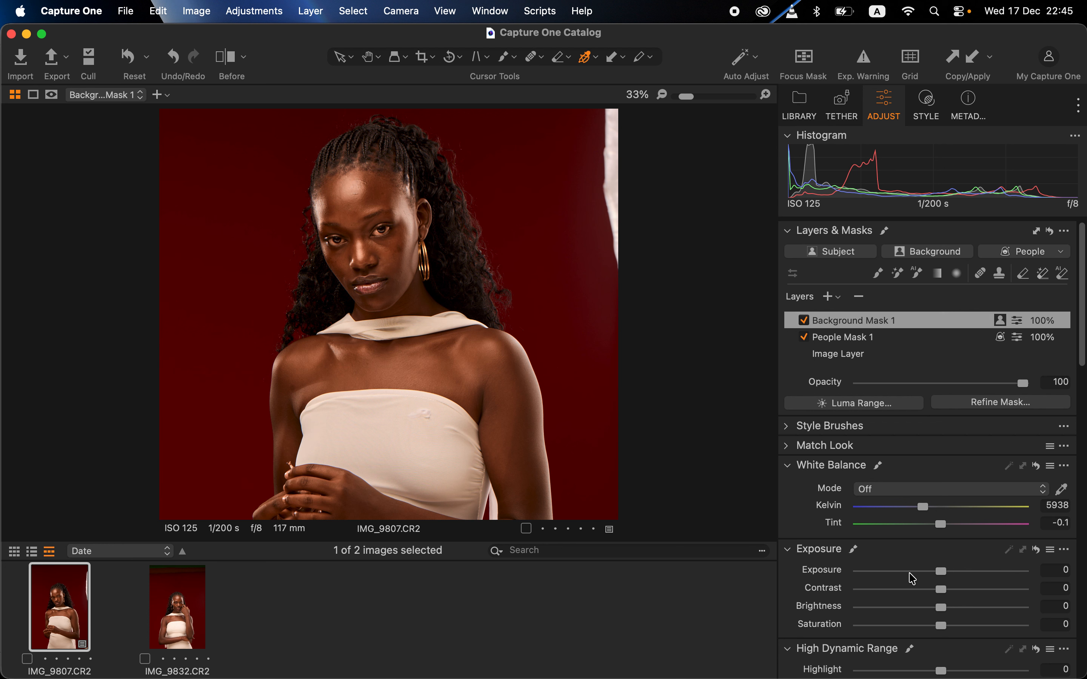
left_click(938, 571)
left_click_drag(941, 577, 933, 572)
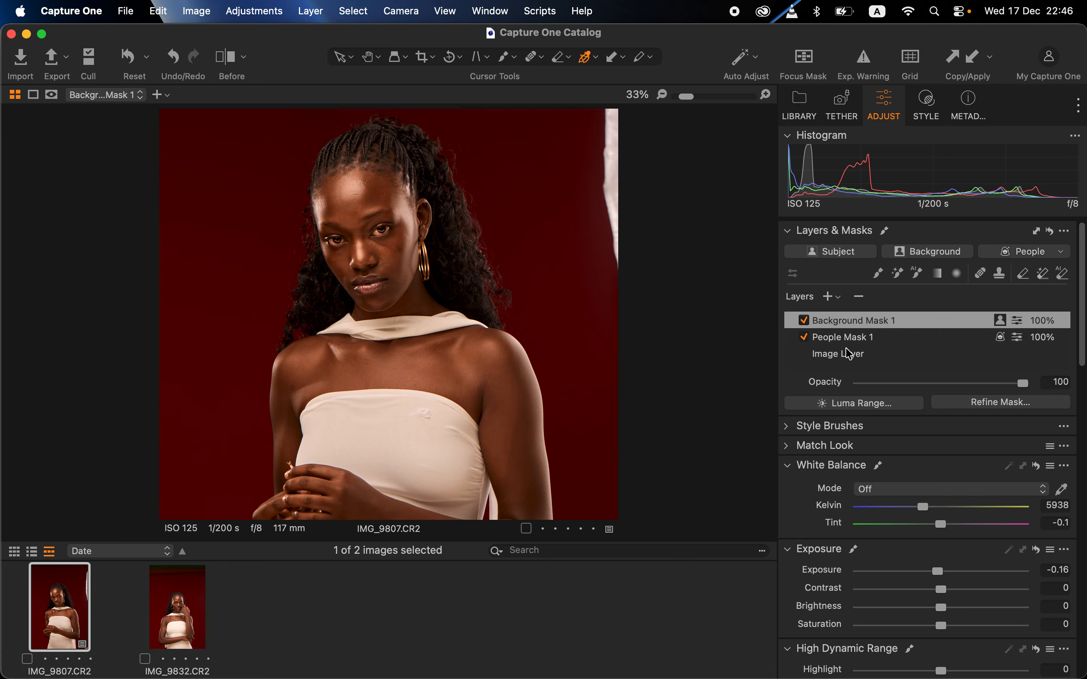
Step: On People Mask 1, set the skin tone Uniformity Saturation to 98 and the Amount Saturation to 0.5
left_click(873, 338)
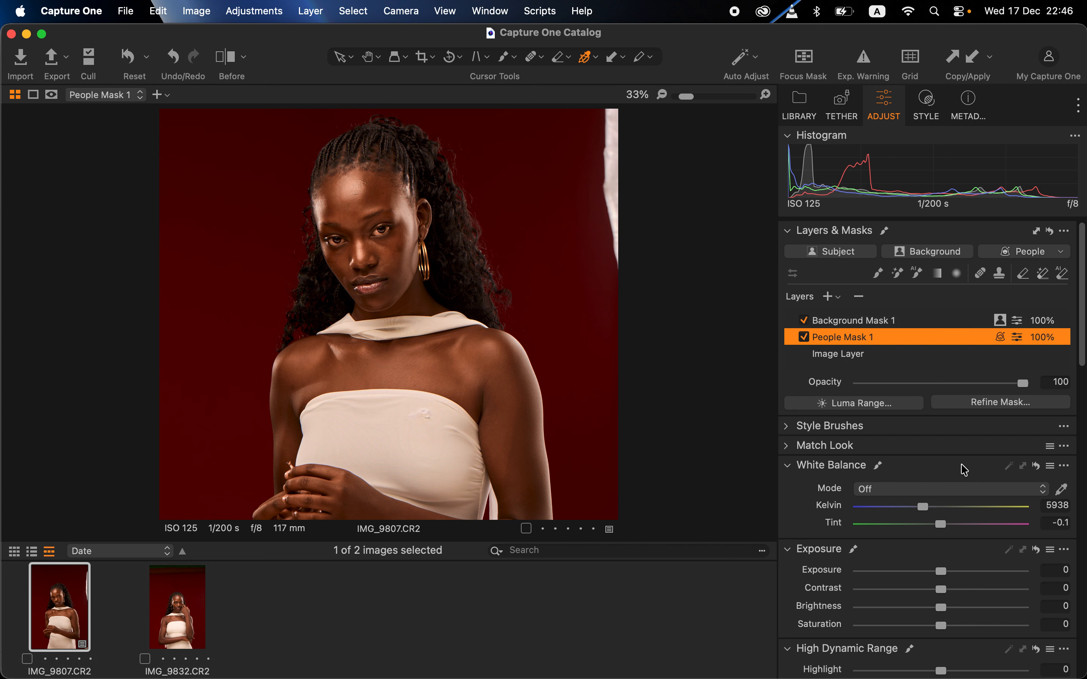
scroll(926, 432, "down", 2)
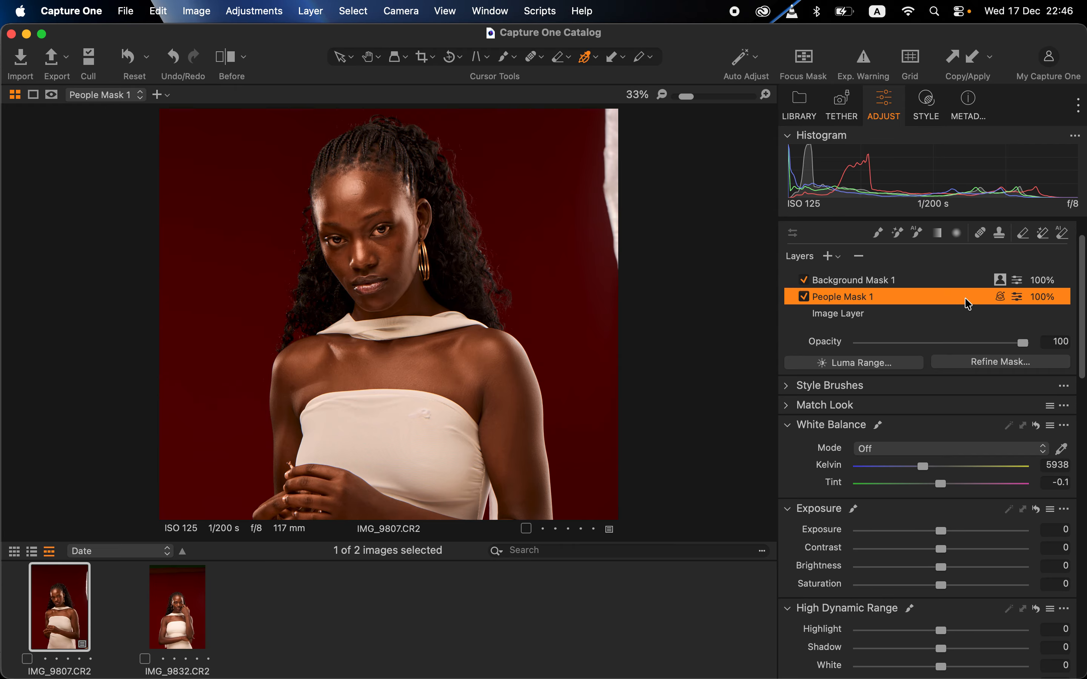
scroll(966, 467, "down", 15)
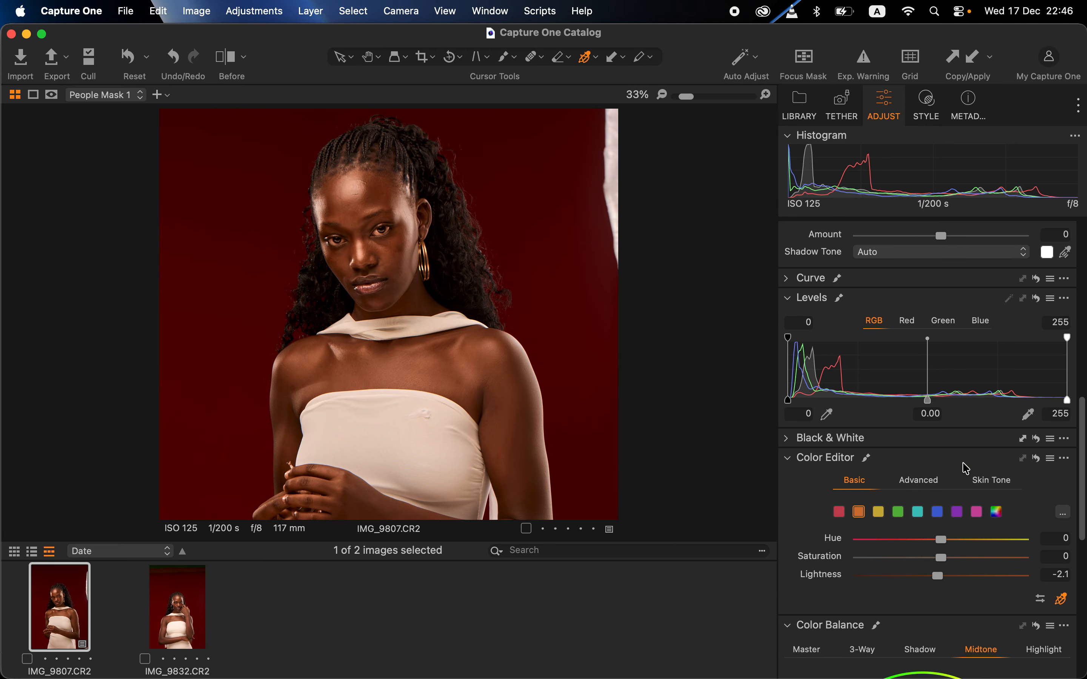
scroll(966, 469, "down", 1)
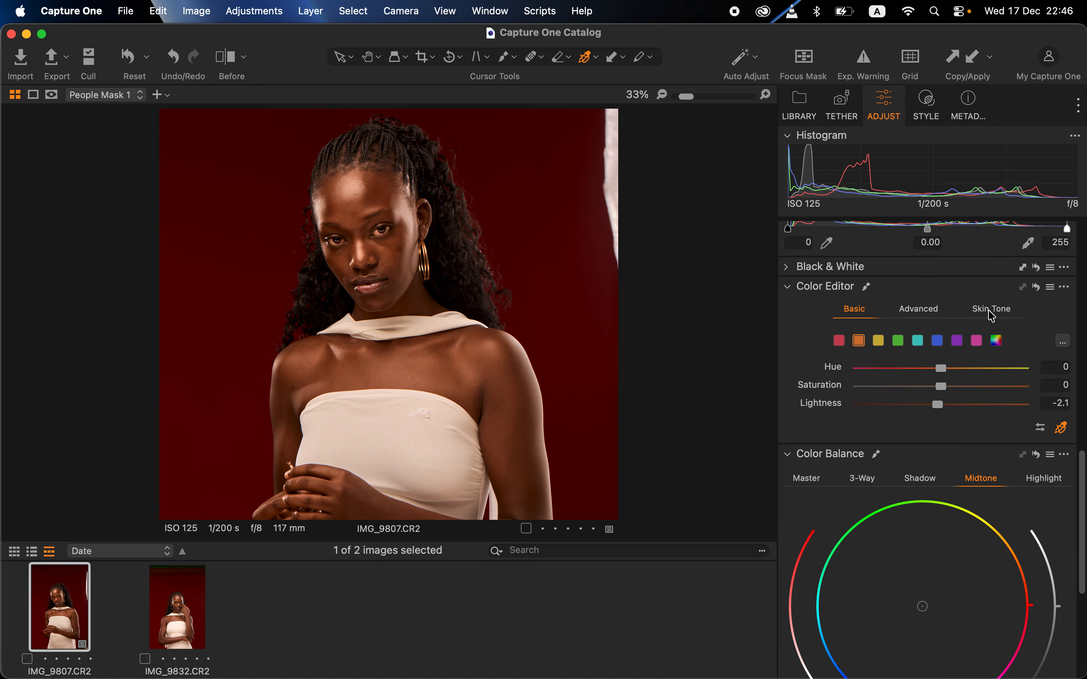
left_click(987, 316)
scroll(1018, 440, "down", 5)
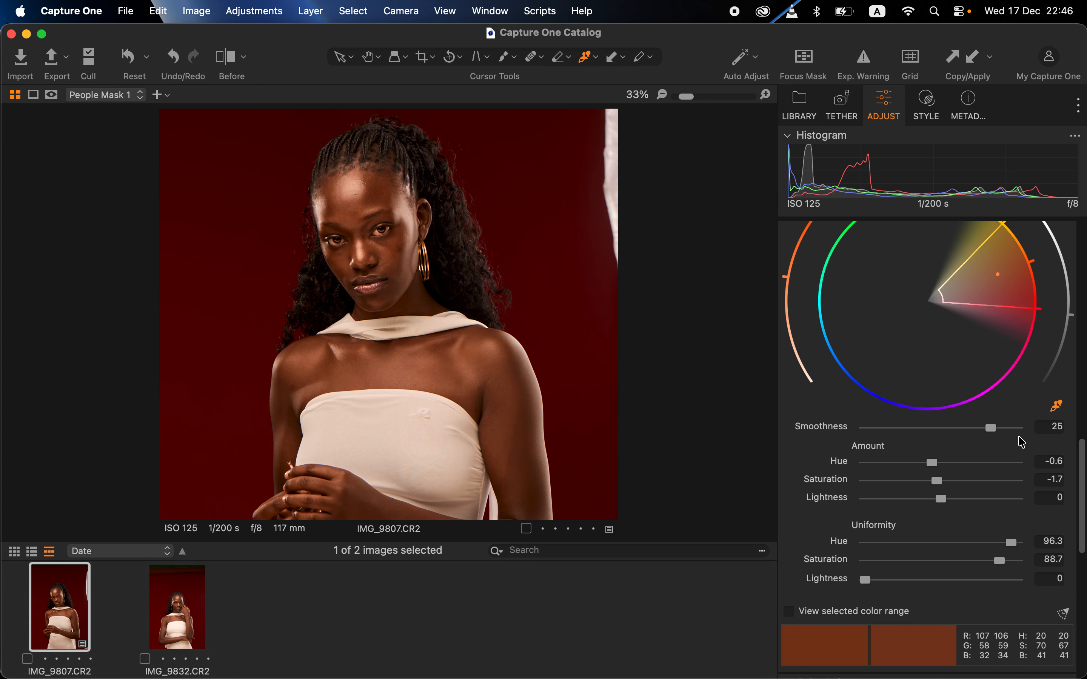
left_click(1012, 560)
left_click(946, 481)
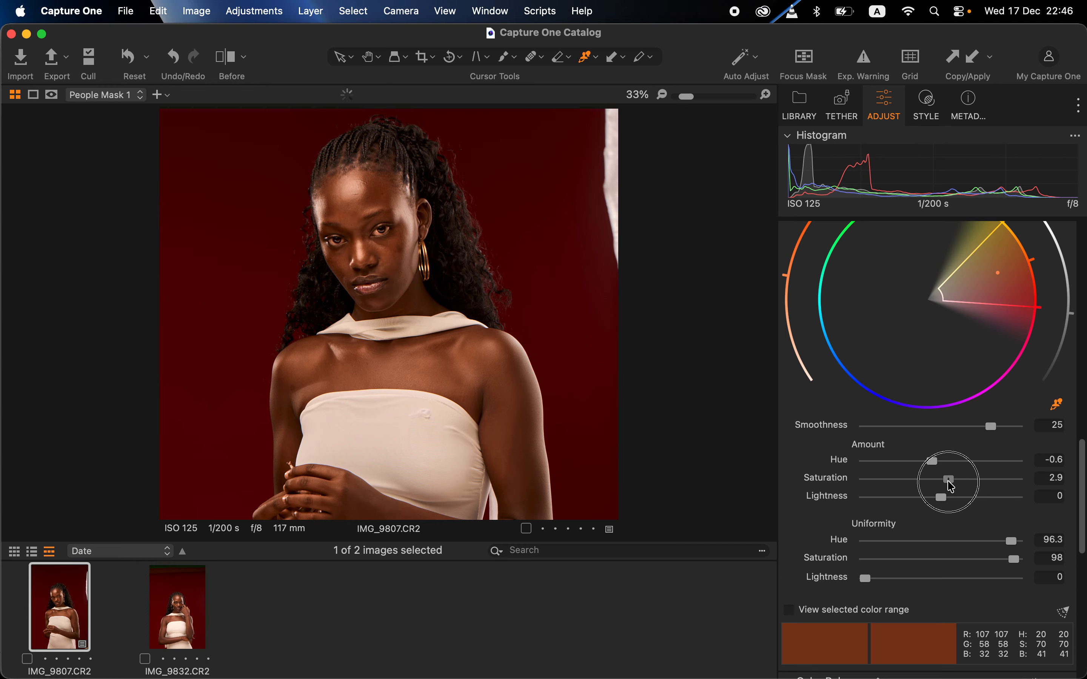
left_click_drag(945, 480, 942, 481)
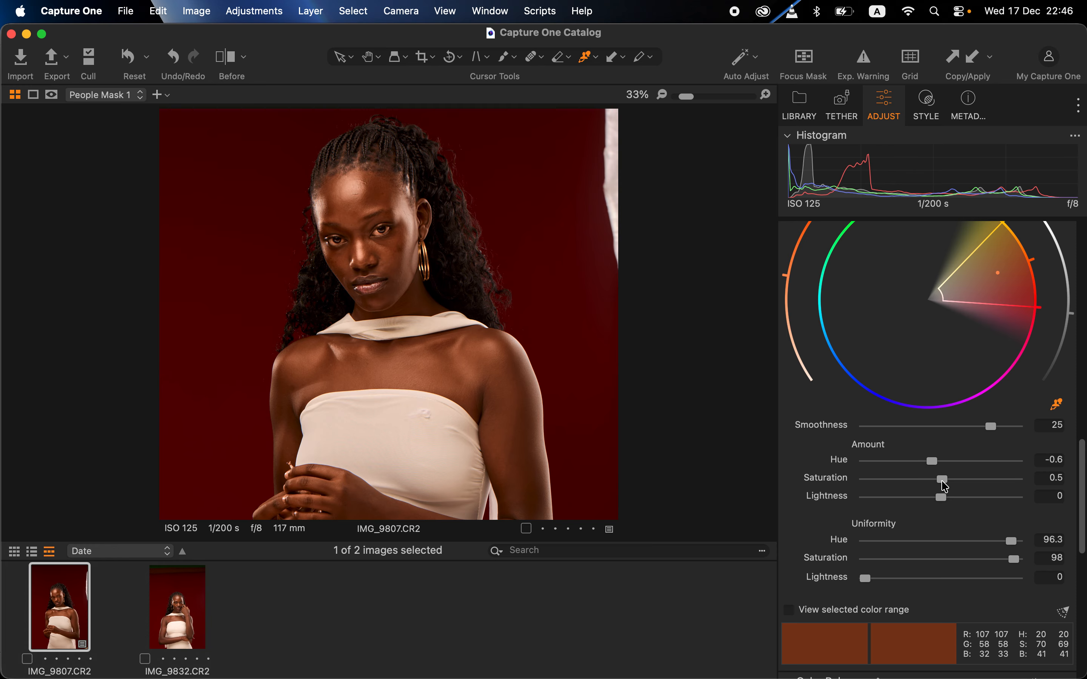
Step: Shift the Color Balance midtones of People Mask 1 slightly toward red
scroll(940, 481, "down", 10)
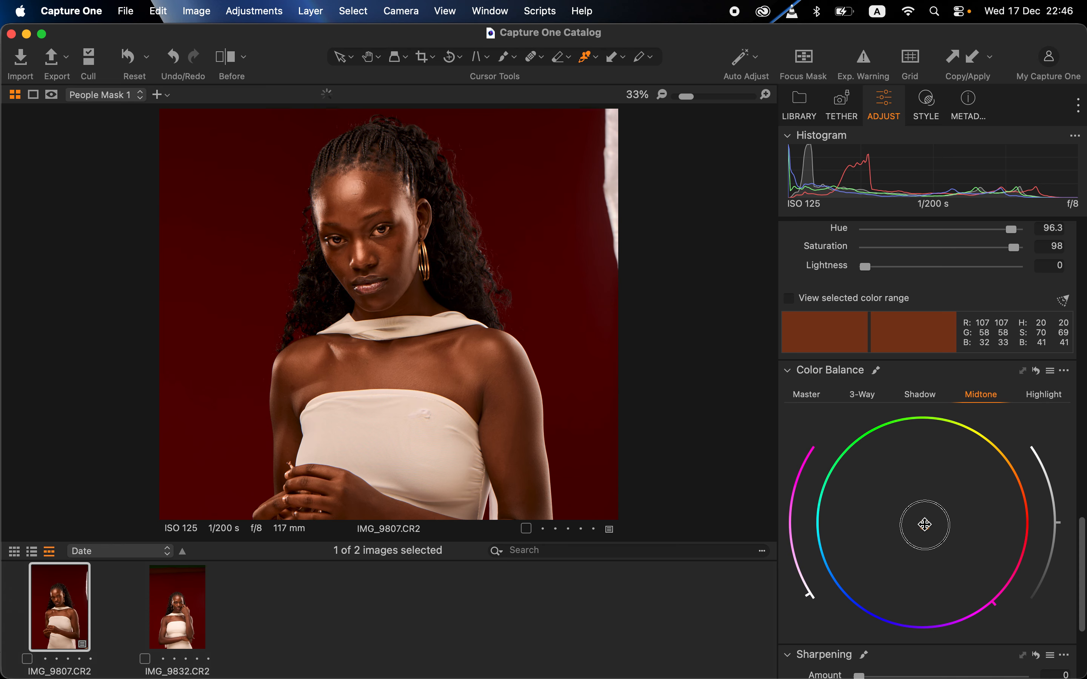
mouse_move(924, 524)
left_mouse_down()
mouse_move(964, 507)
mouse_move(929, 520)
left_mouse_up()
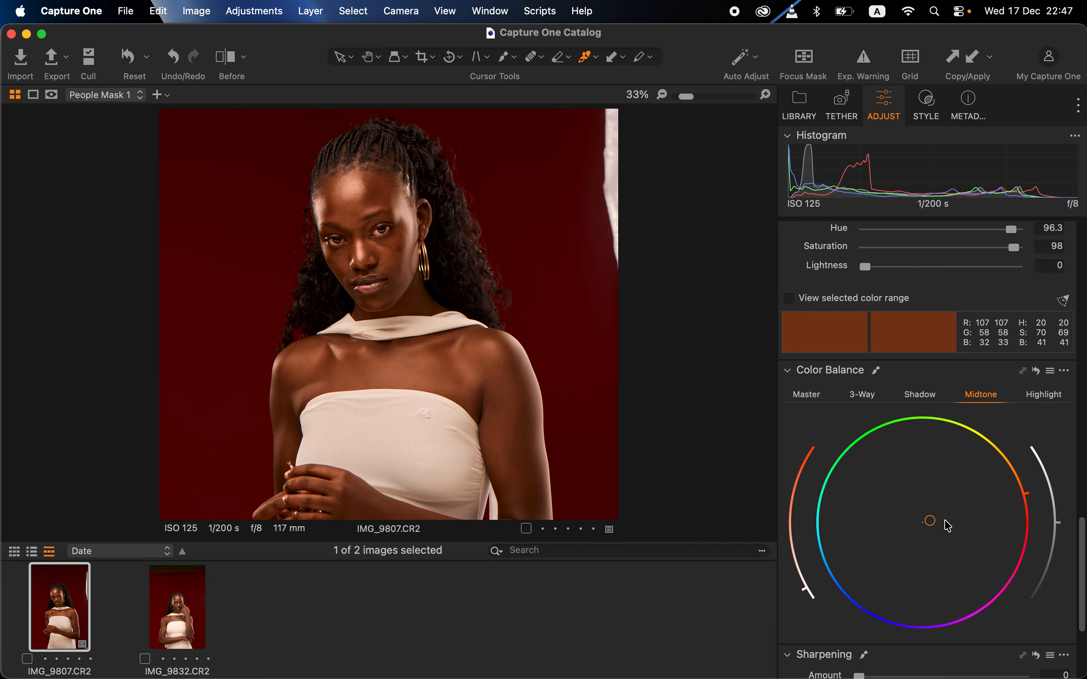
left_click_drag(929, 520, 928, 522)
Step: Copy all adjustments from IMG_9807.CR2 and apply them to IMG_9832.CR2
left_click(248, 10)
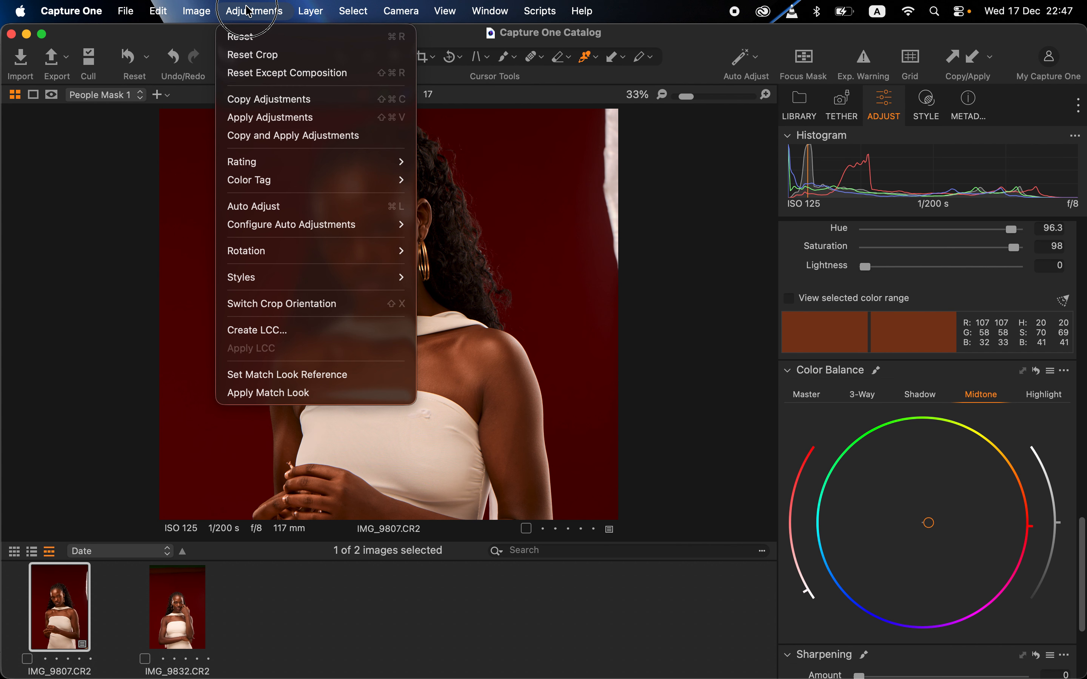
left_click(259, 107)
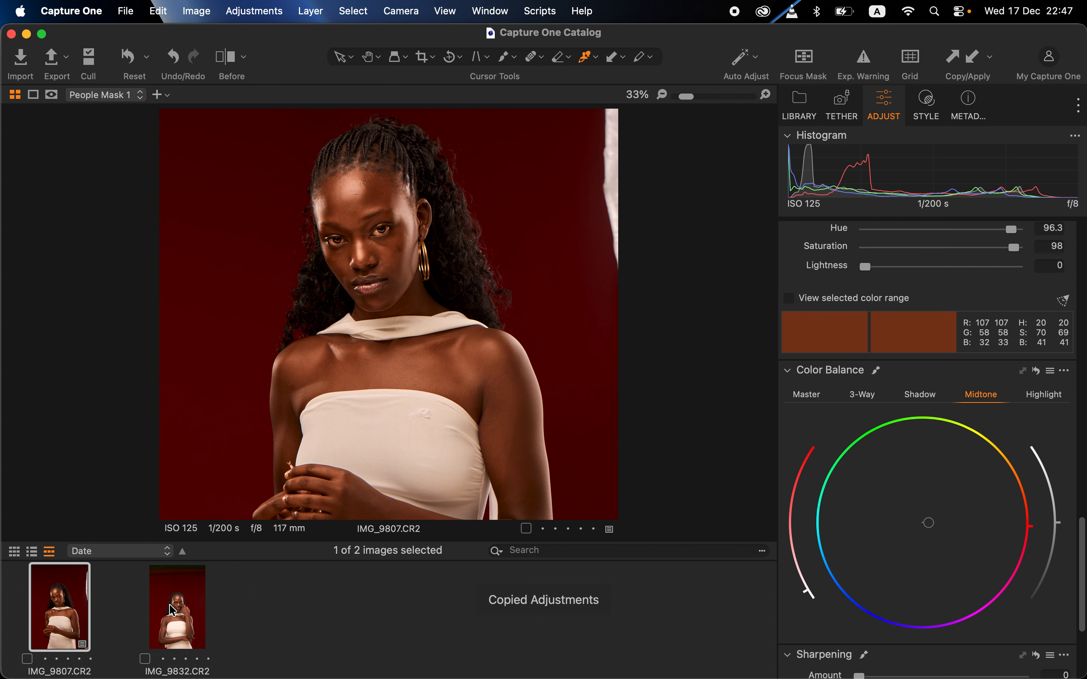
left_click(172, 584)
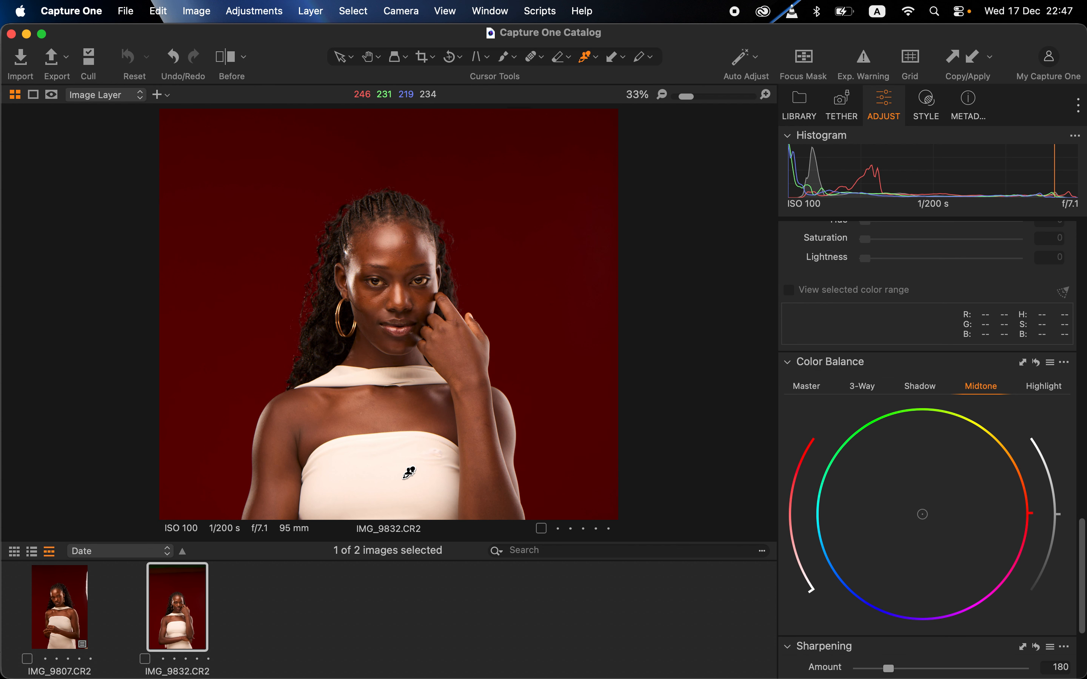
key("super+minus")
key("super+minus")
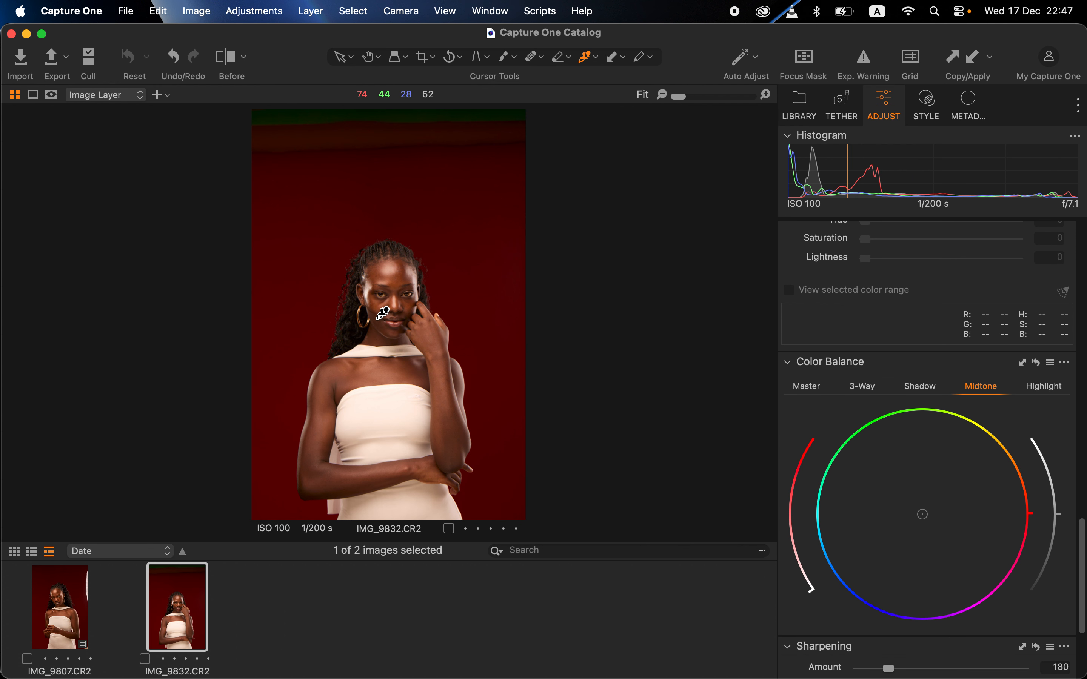
left_click(248, 13)
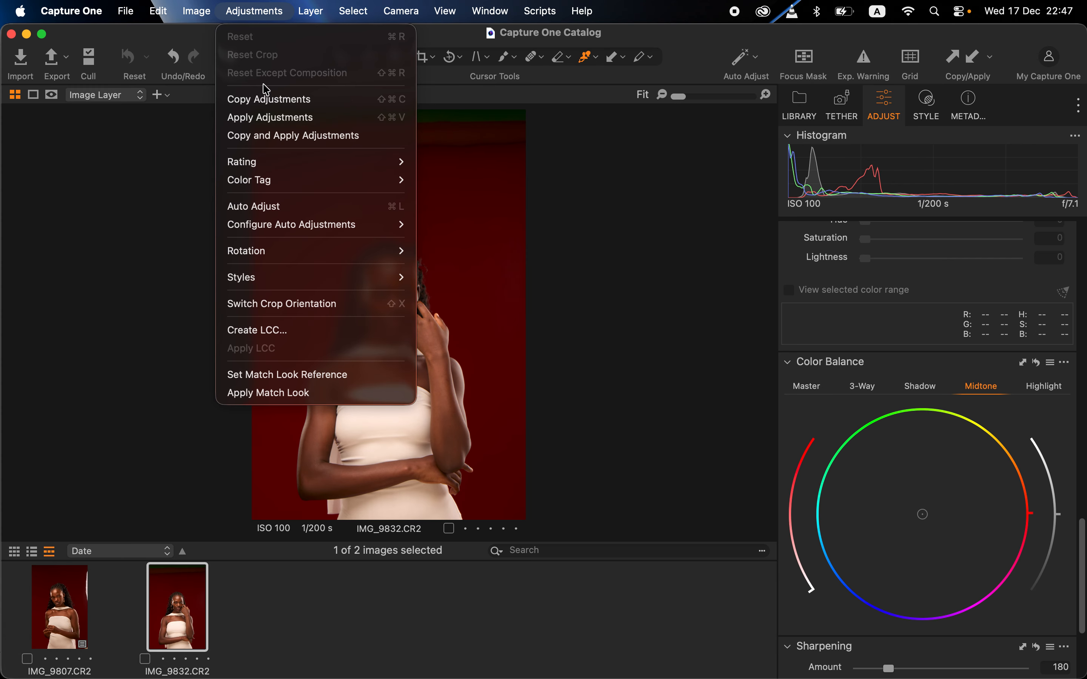
left_click(269, 118)
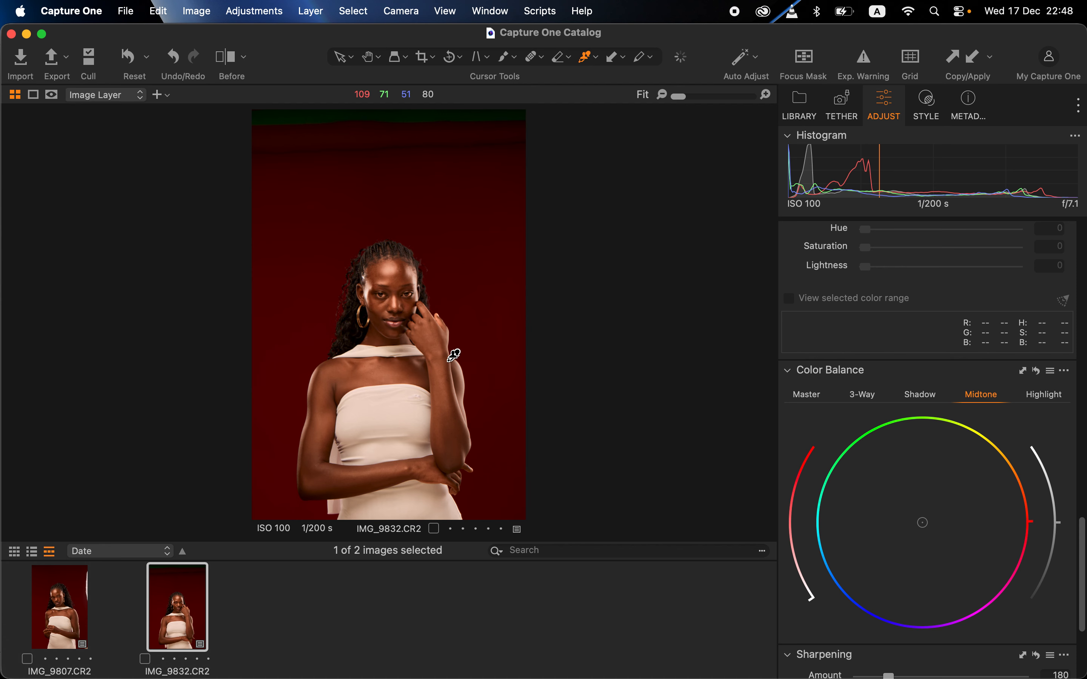
Step: Show the proof margin around IMG_9832.CR2 and inspect the applied grade both close up and on more of the frame
key("super+shift+m")
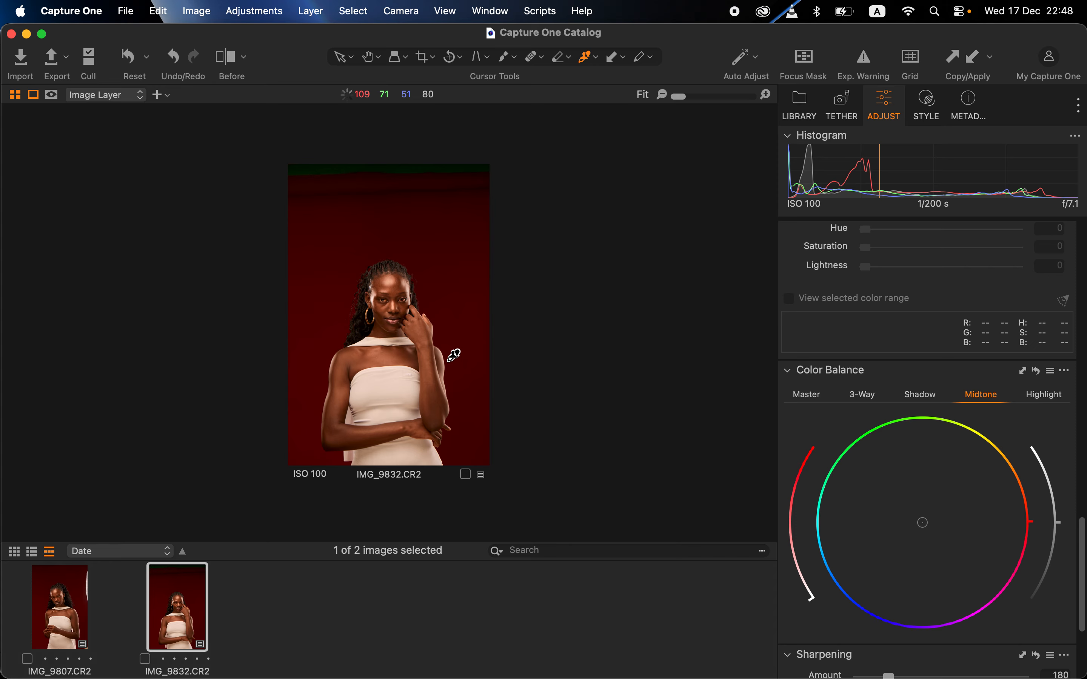
key("z")
key("super+equal")
key("super+equal")
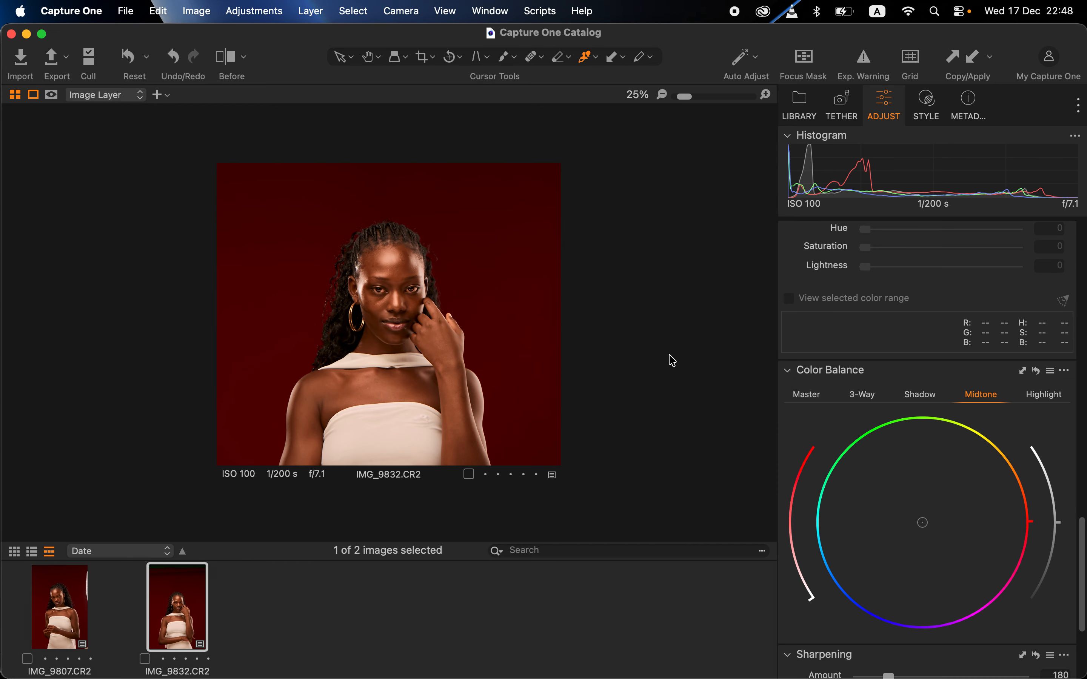
key("super+minus")
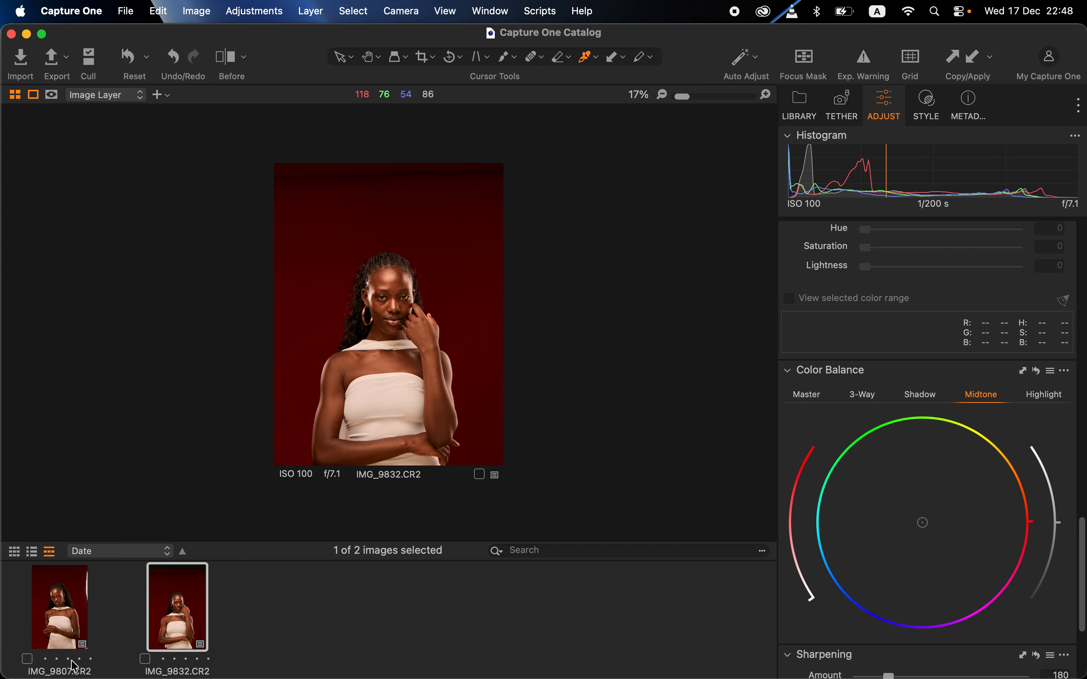
Step: Erase the model's lips from People Mask 1 on IMG_9807.CR2, brushing them back in once for comparison before erasing them again
left_click(55, 609)
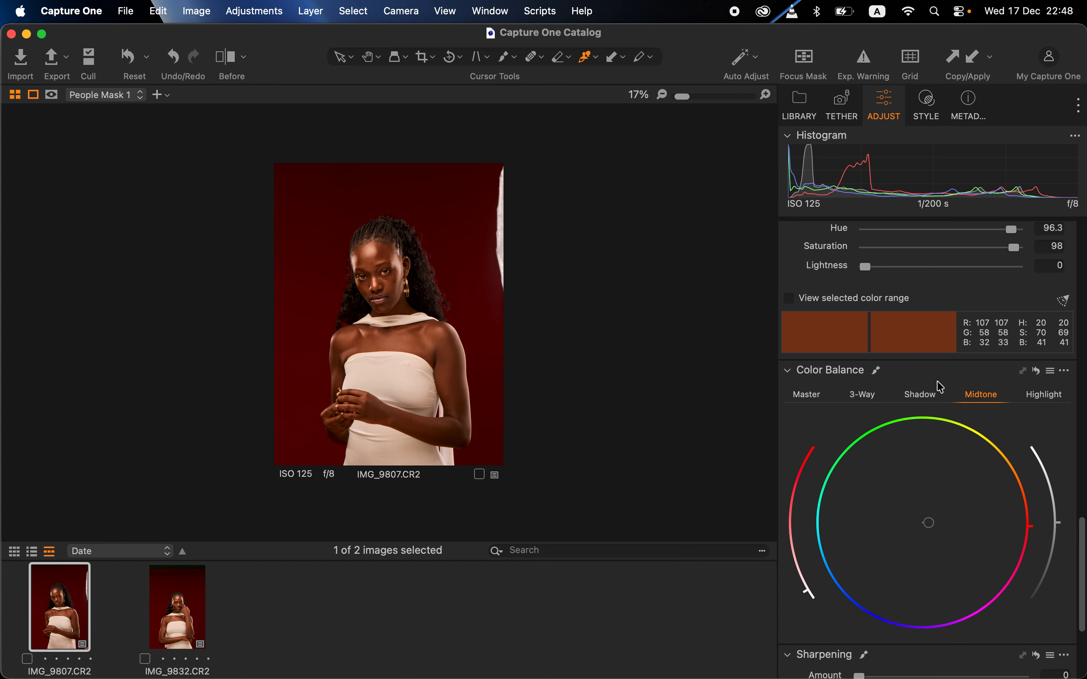
scroll(940, 386, "up", 15)
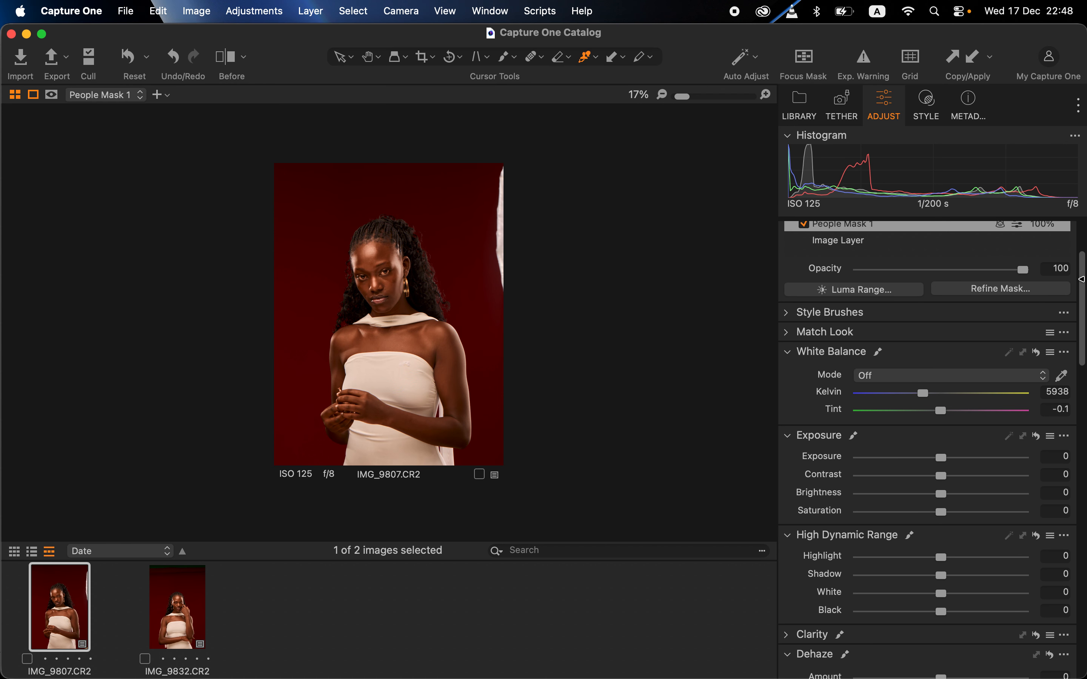
scroll(920, 378, "up", 3)
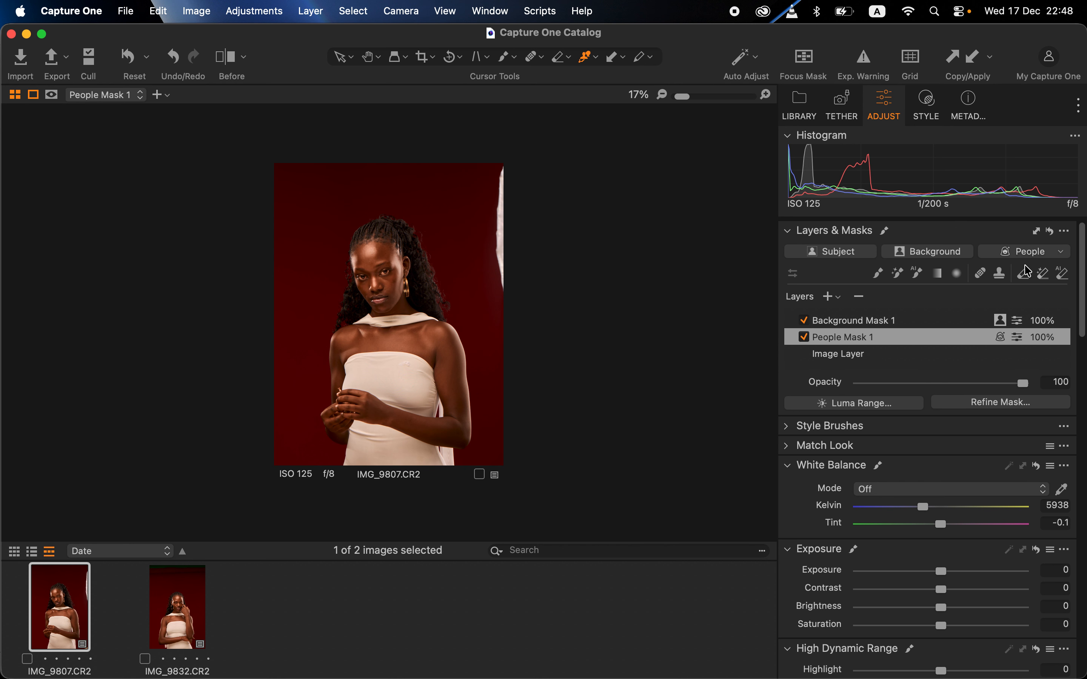
left_click(1024, 274)
left_click(368, 243)
scroll(386, 286, "up", 5)
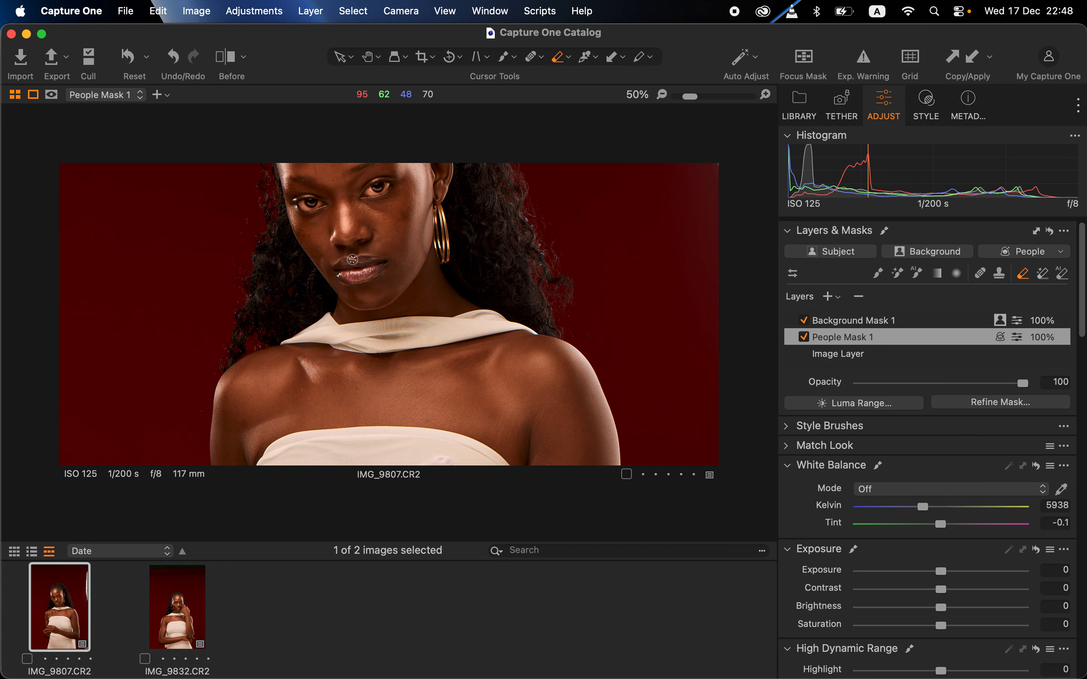
left_click(878, 274)
mouse_move(341, 273)
left_mouse_down()
mouse_move(375, 265)
mouse_move(342, 270)
mouse_move(362, 266)
mouse_move(349, 264)
mouse_move(376, 262)
mouse_move(361, 277)
mouse_move(335, 268)
mouse_move(378, 256)
mouse_move(387, 264)
mouse_move(371, 274)
mouse_move(340, 276)
mouse_move(338, 266)
mouse_move(381, 259)
mouse_move(360, 275)
left_mouse_up()
left_click(1019, 276)
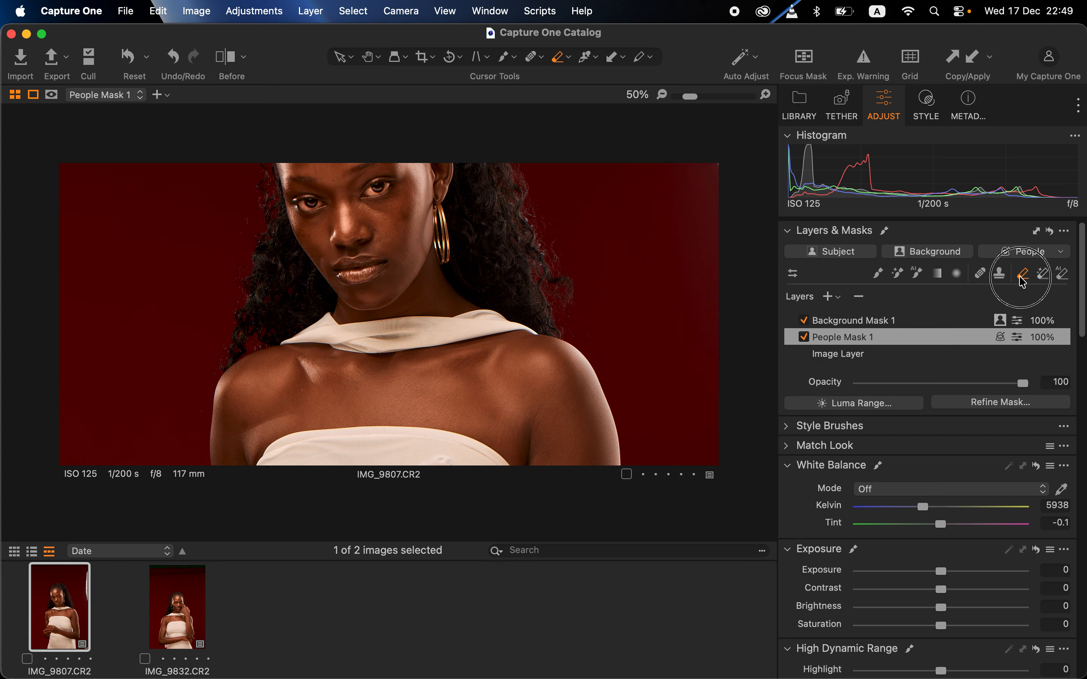
mouse_move(348, 272)
left_mouse_down()
mouse_move(336, 274)
mouse_move(379, 258)
mouse_move(339, 271)
mouse_move(366, 271)
mouse_move(376, 259)
mouse_move(328, 266)
mouse_move(335, 275)
mouse_move(379, 267)
mouse_move(343, 267)
mouse_move(380, 263)
mouse_move(367, 259)
left_mouse_up()
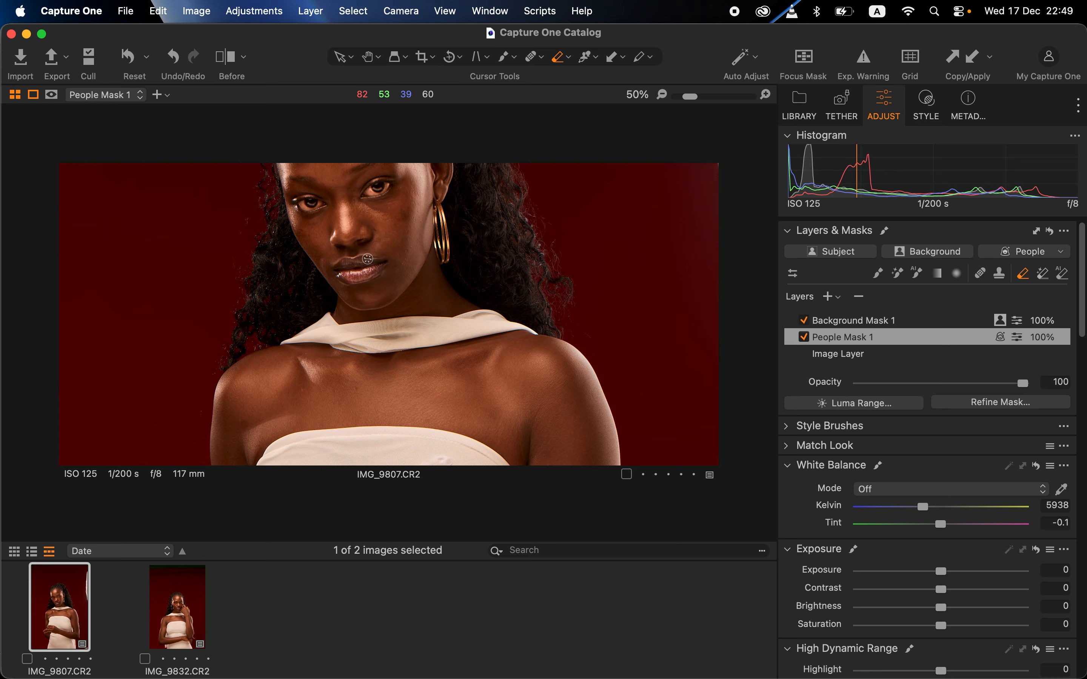
Step: Switch to the Crop tool and select both portraits so they are shown side by side
key("c")
key("super+minus")
key("super+minus")
key("super+minus")
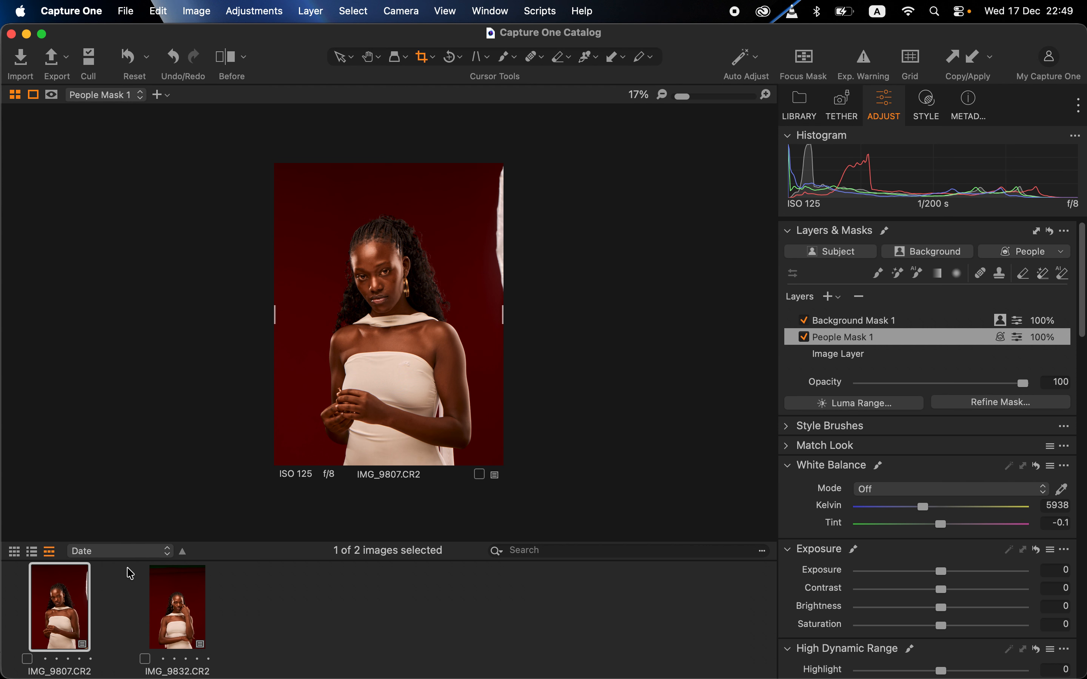
left_click(179, 614)
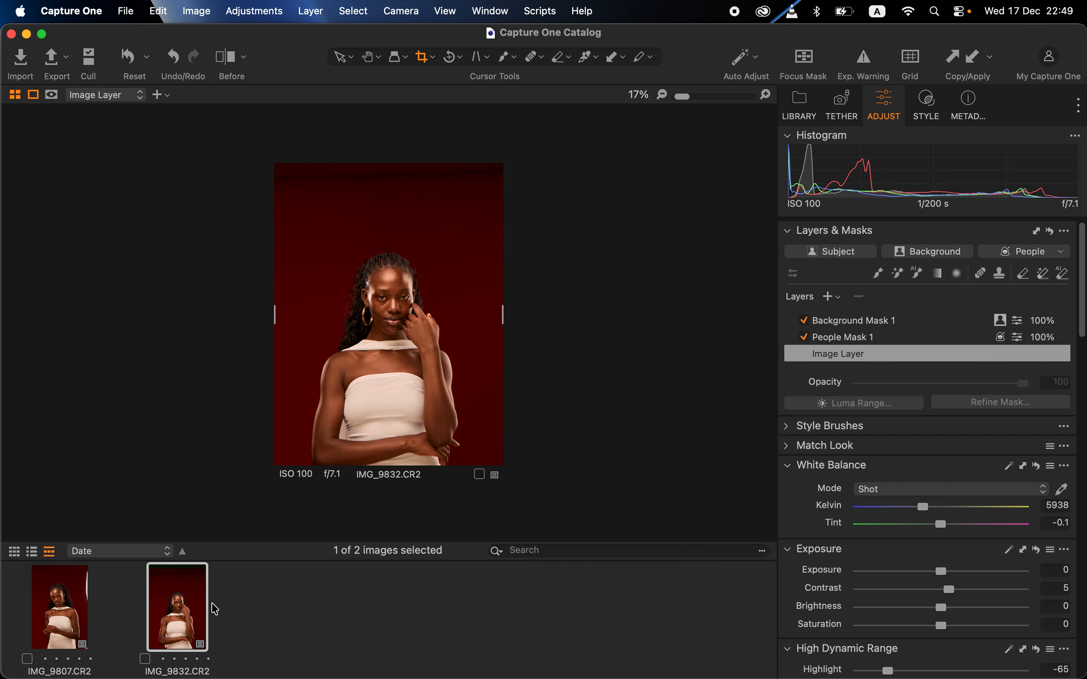
key("super+a")
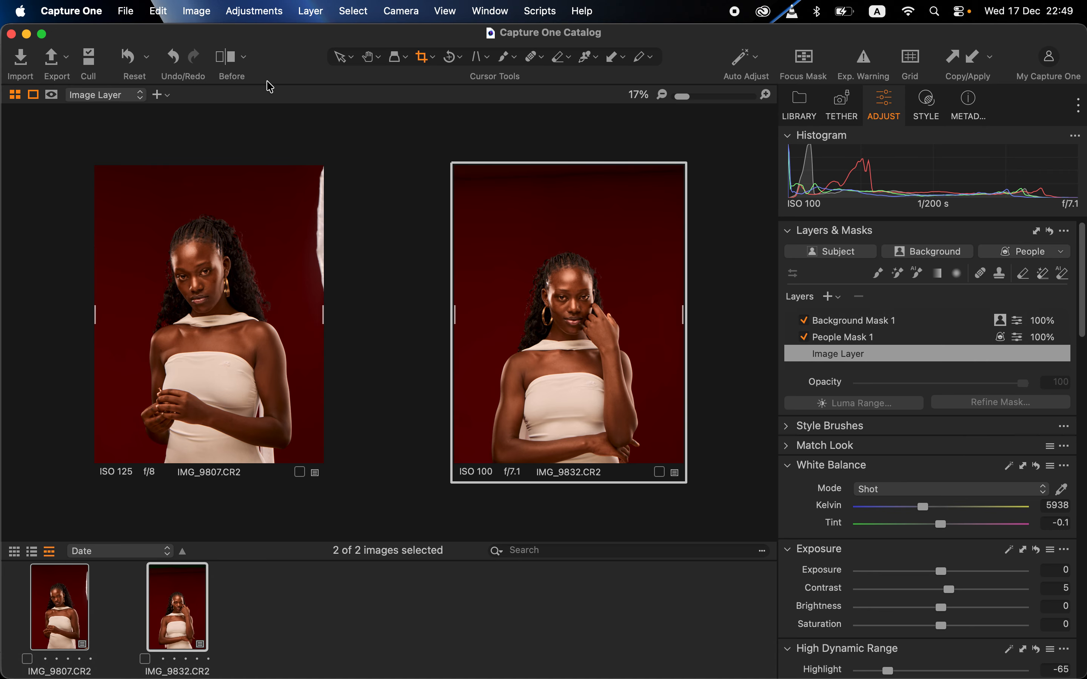
Step: Review the Edit With settings for sending both portraits to Adobe Photoshop 2025, and cancel without creating variants
left_click(160, 12)
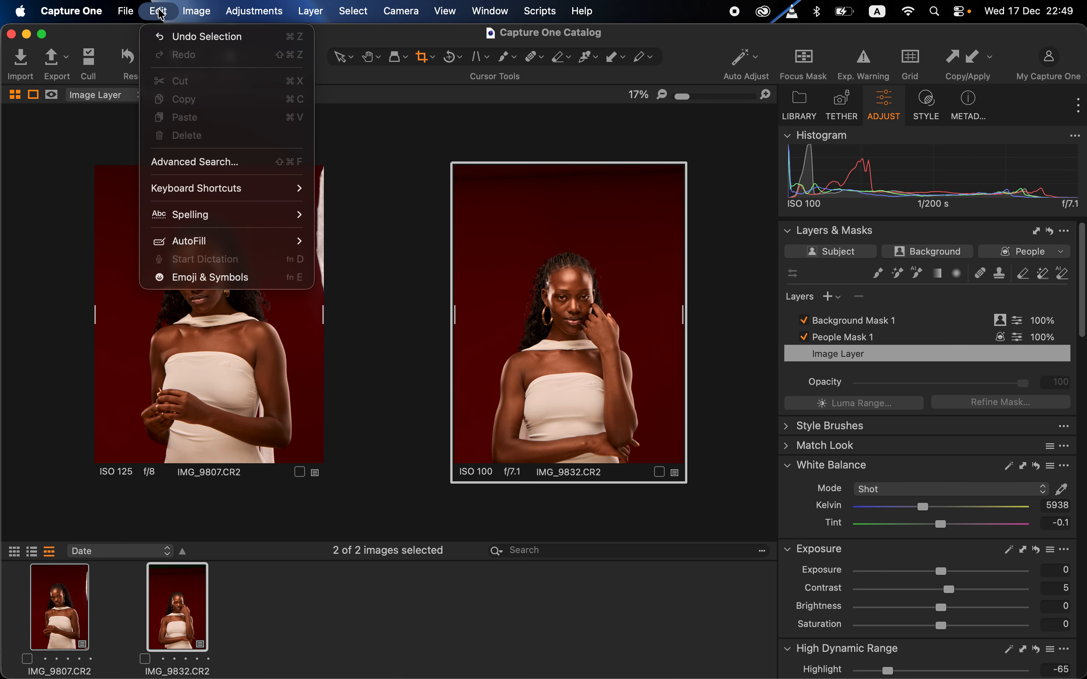
mouse_move(198, 13)
mouse_move(233, 207)
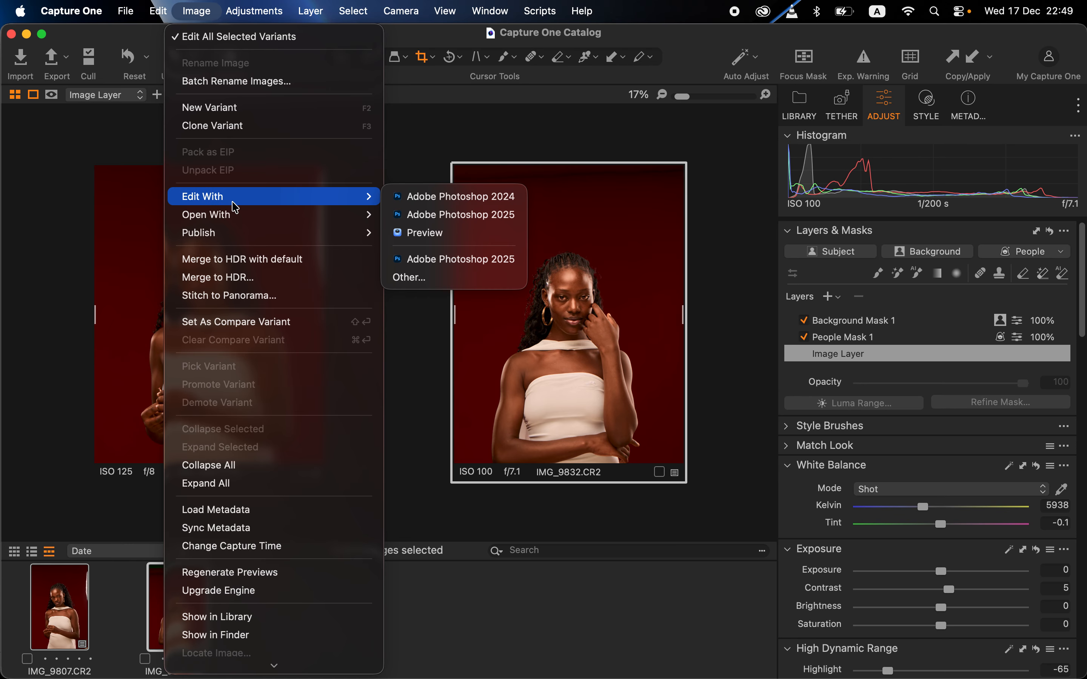
left_click(499, 222)
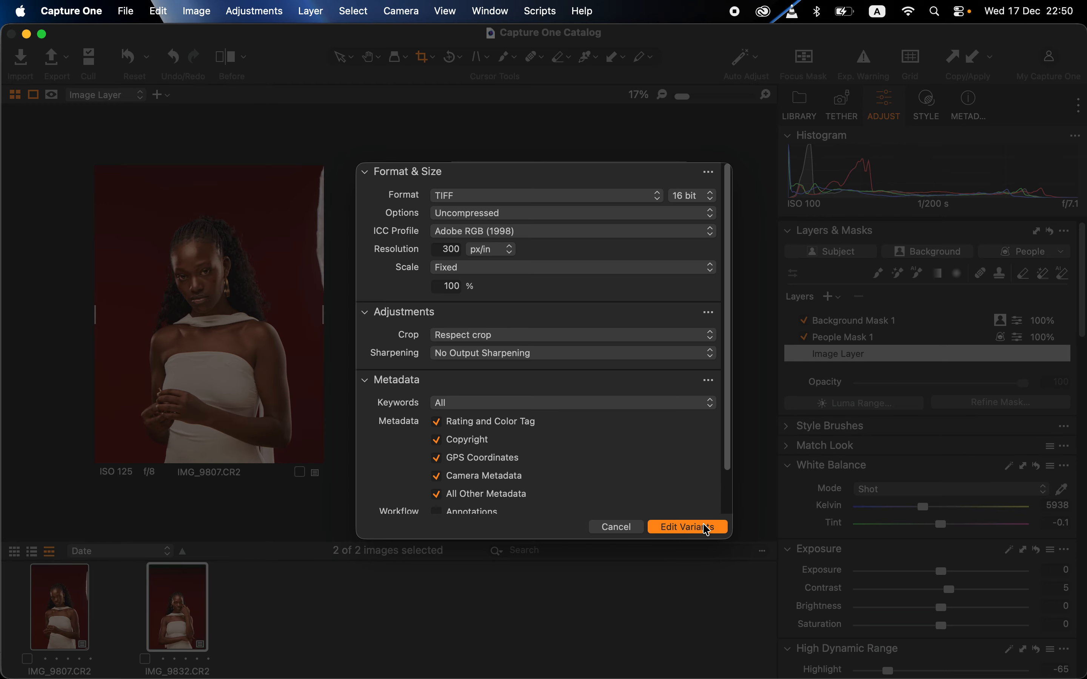
left_click(625, 527)
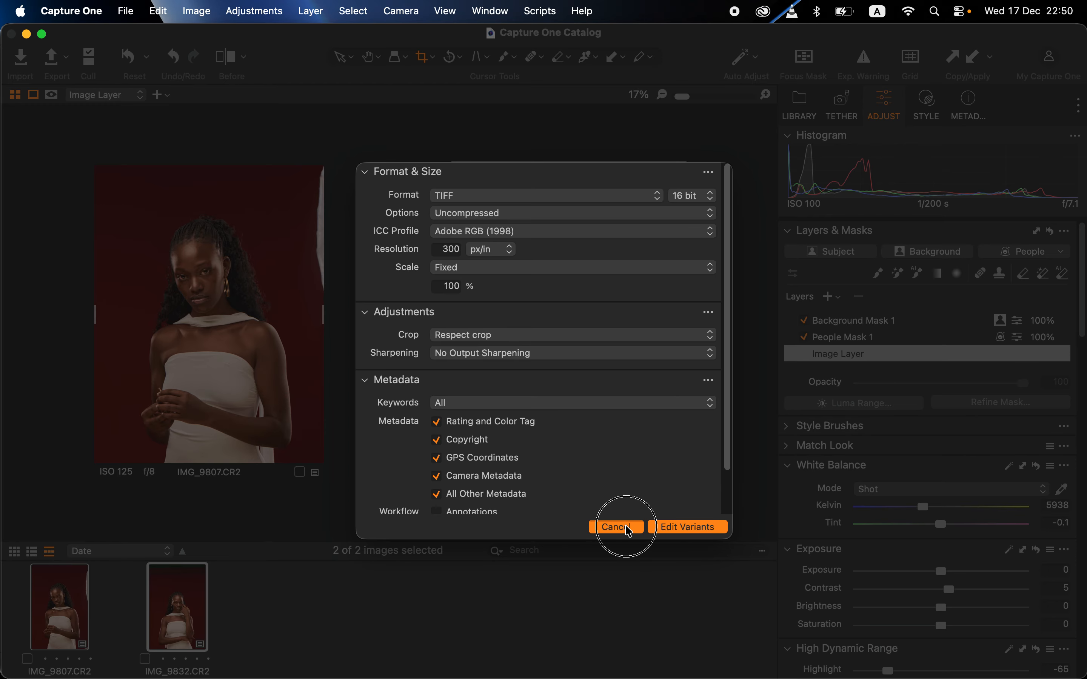